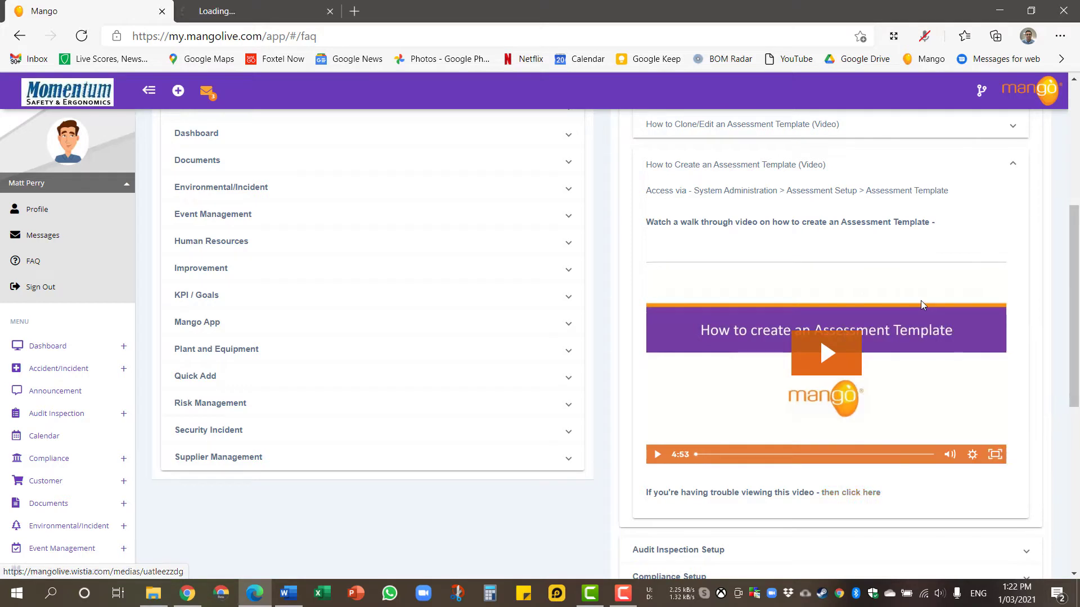
# Open the 'How to Create an Assessment Template (Video)' page and play the walkthrough video.
pyautogui.click(223, 18)
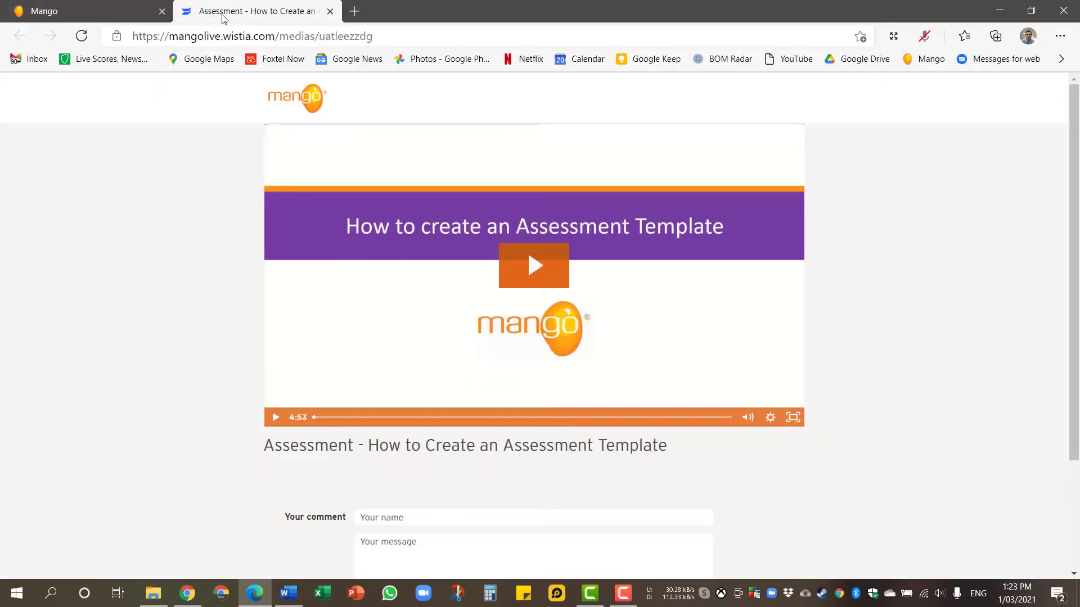
pyautogui.click(525, 258)
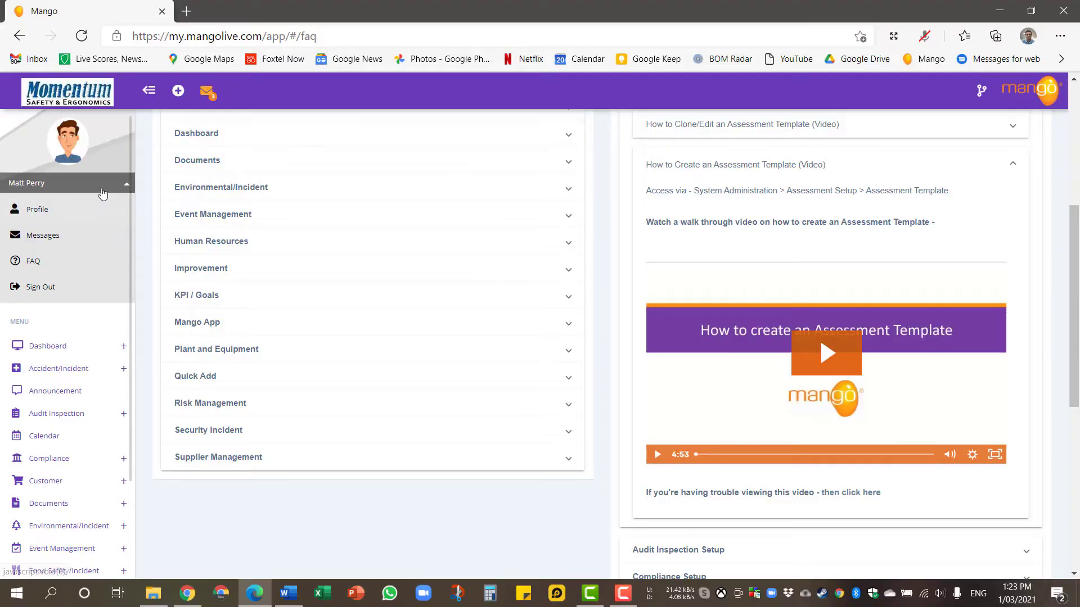
# Open the Hazardous Chemical Management template for editing and launch its Hazardous Chemicals YouTube video.
pyautogui.click(108, 185)
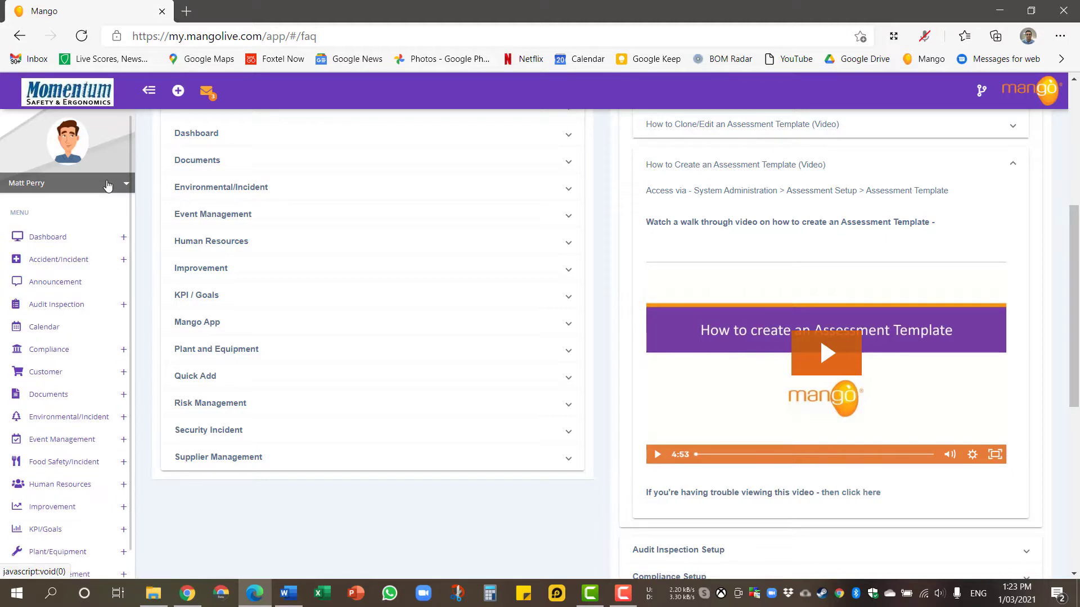
pyautogui.scroll(-2, 94, 270)
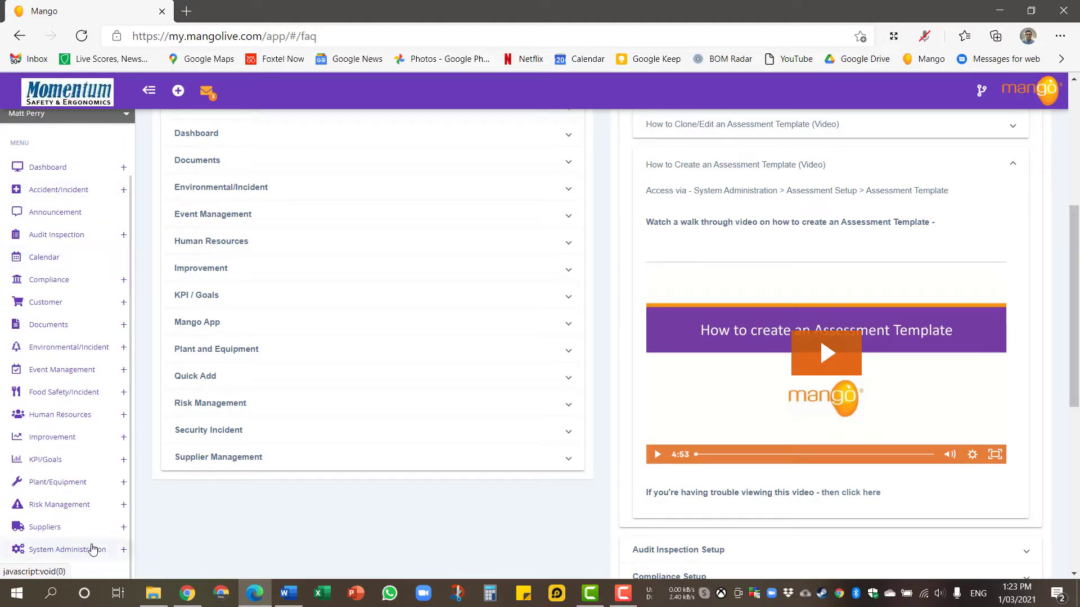
pyautogui.click(93, 549)
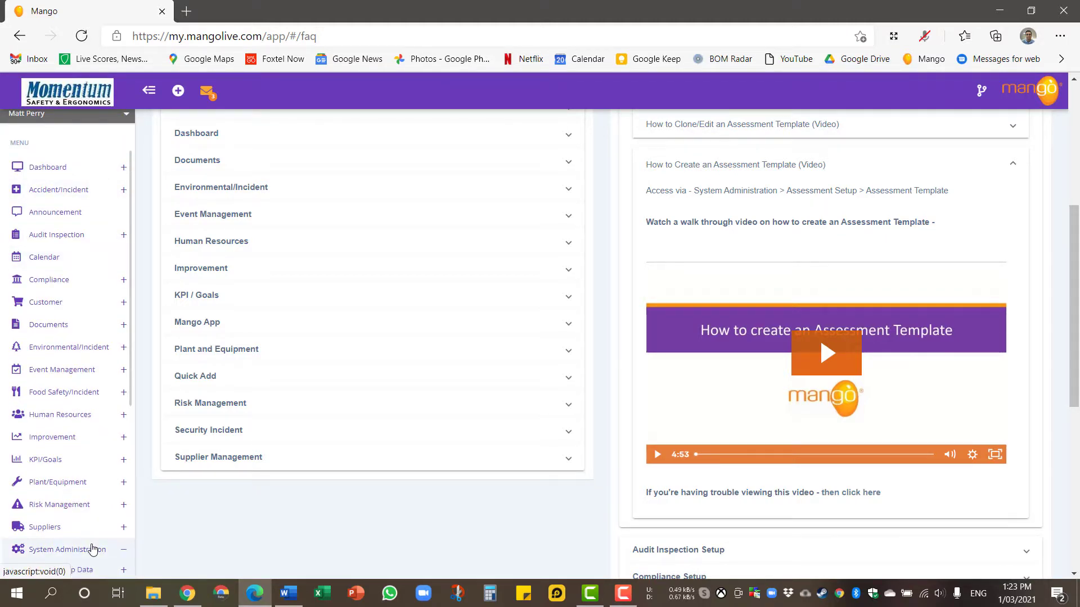
pyautogui.scroll(-6, 92, 550)
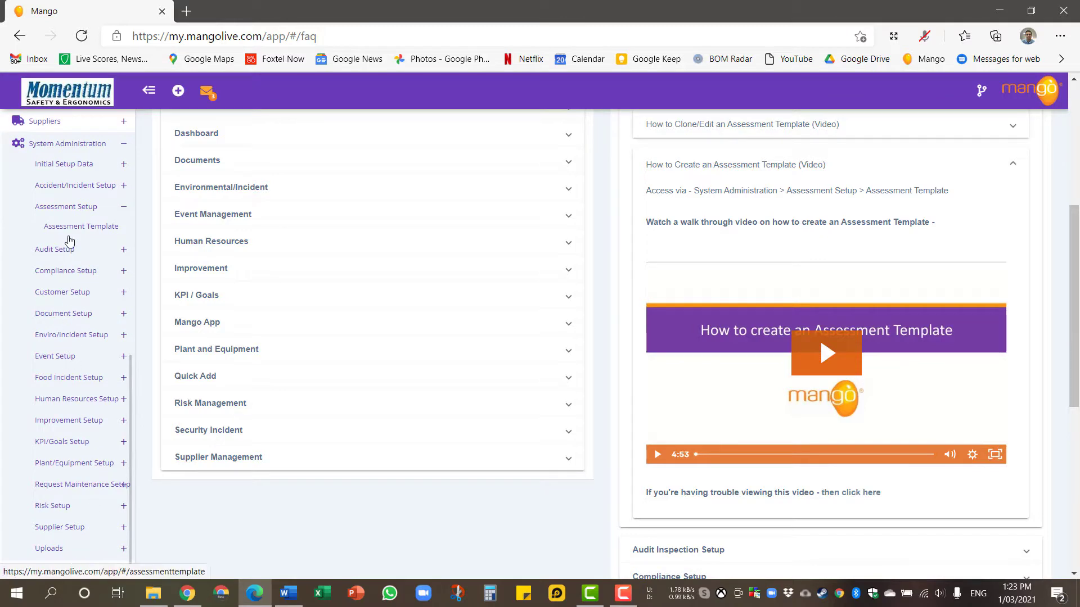
pyautogui.click(73, 227)
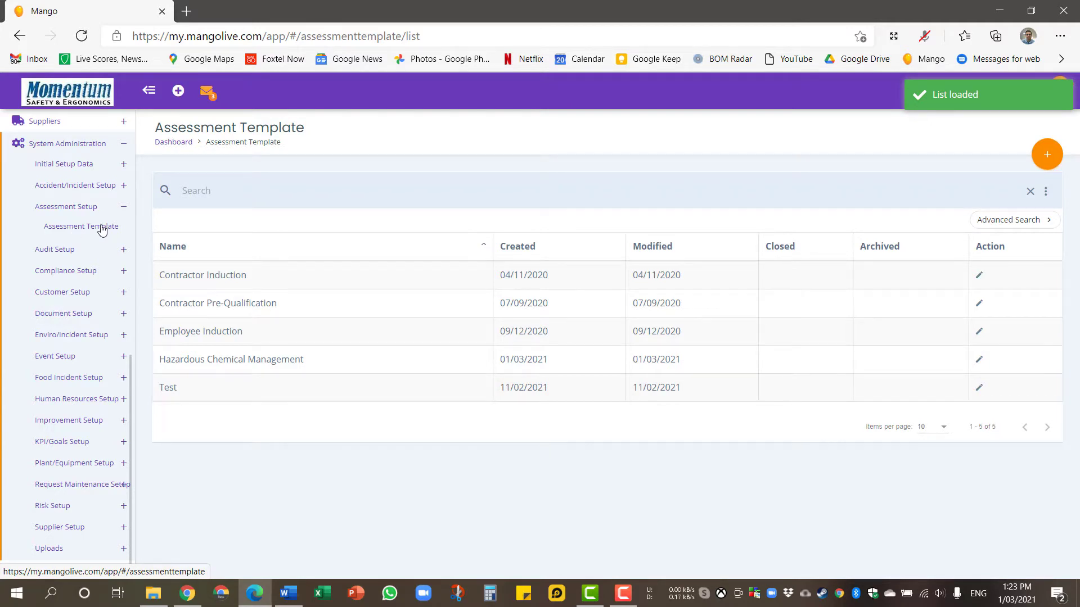
pyautogui.click(281, 363)
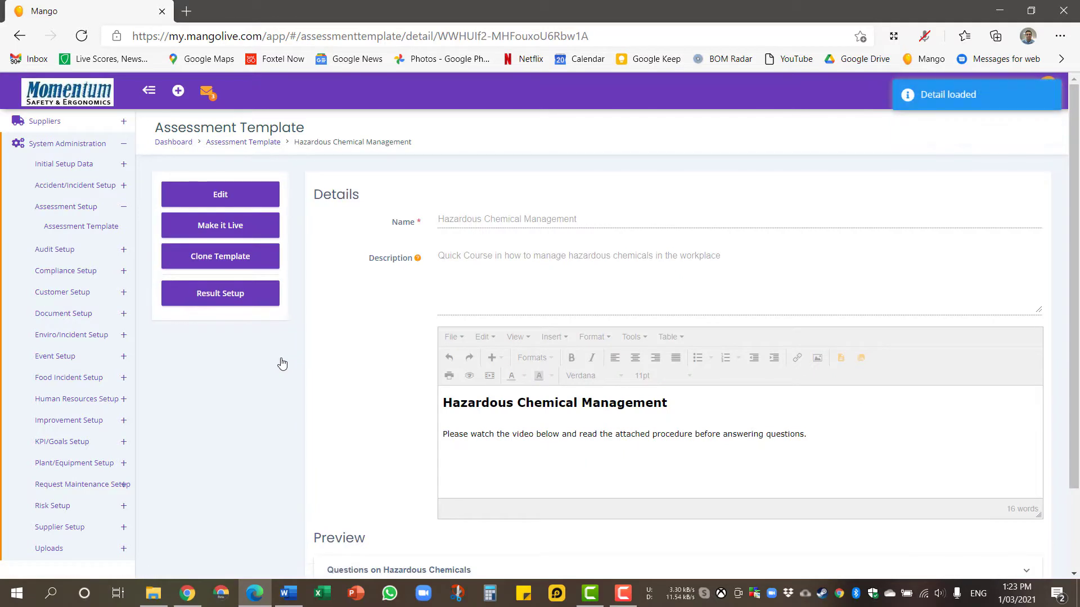
pyautogui.click(250, 197)
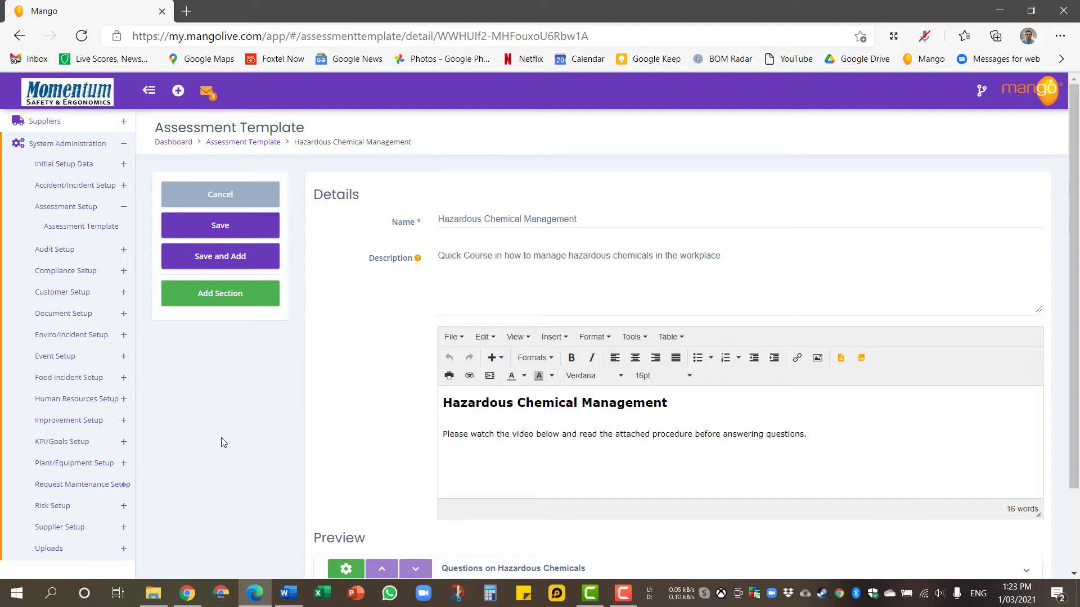
pyautogui.scroll(-2, 221, 443)
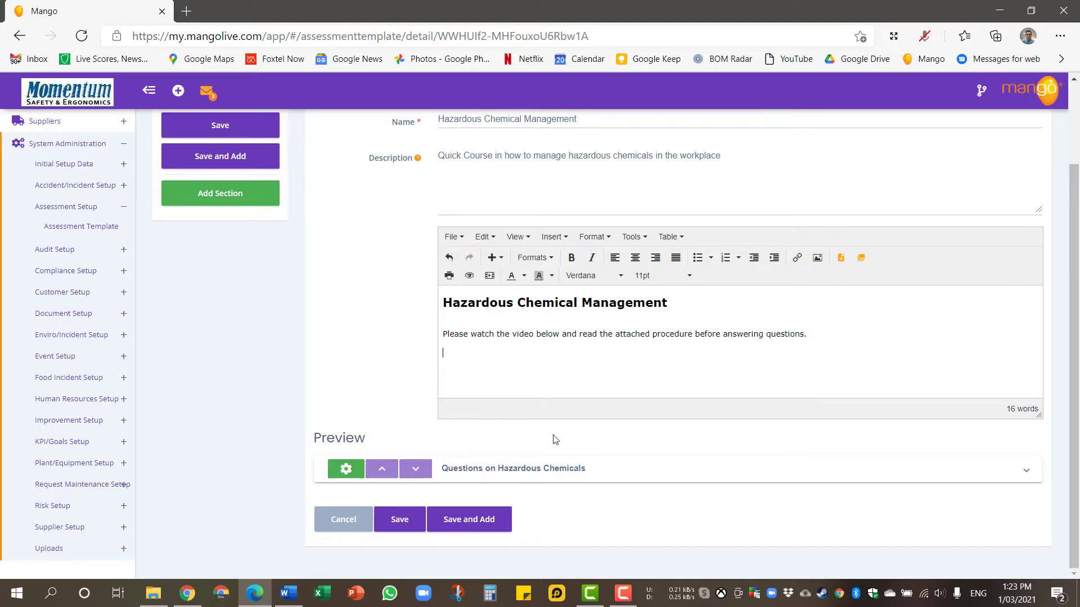
pyautogui.click(187, 593)
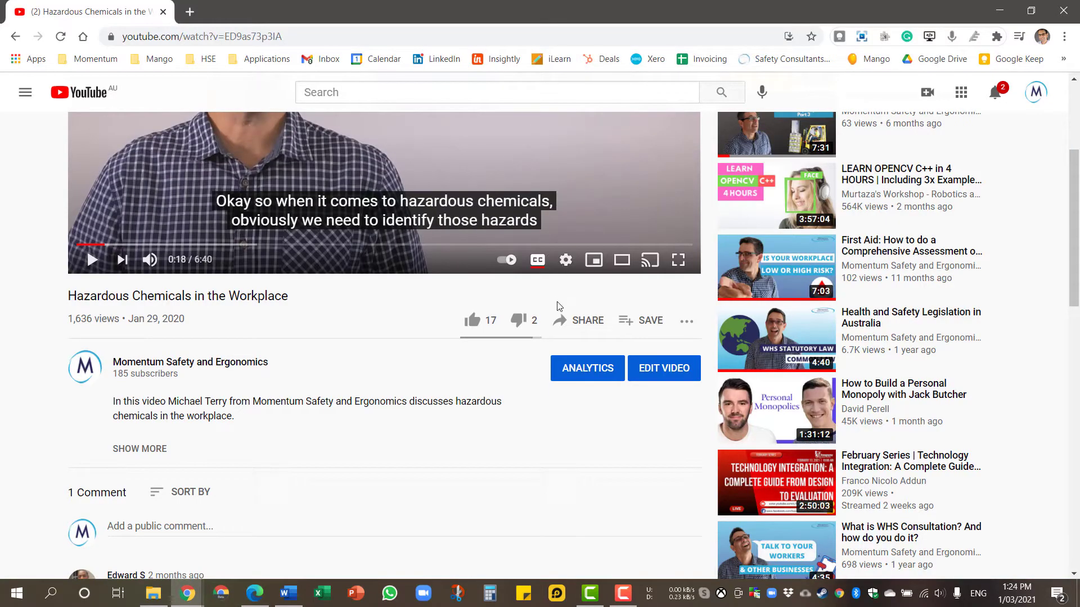
# Copy the iframe embed code of 'Hazardous Chemicals in the Workplace' from YouTube's Share > Embed panel.
pyautogui.click(573, 325)
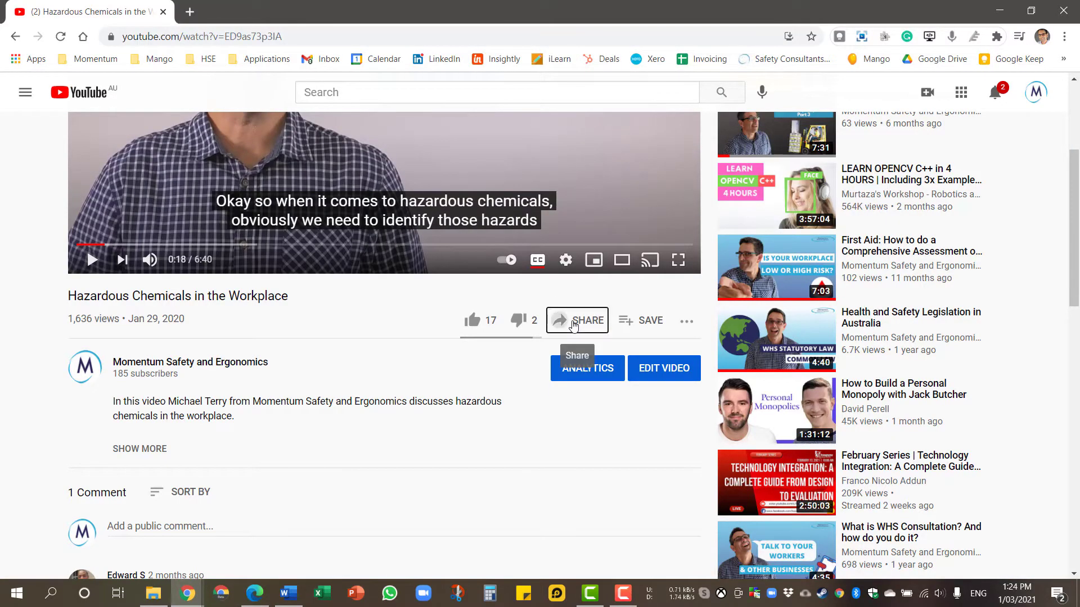
pyautogui.click(388, 280)
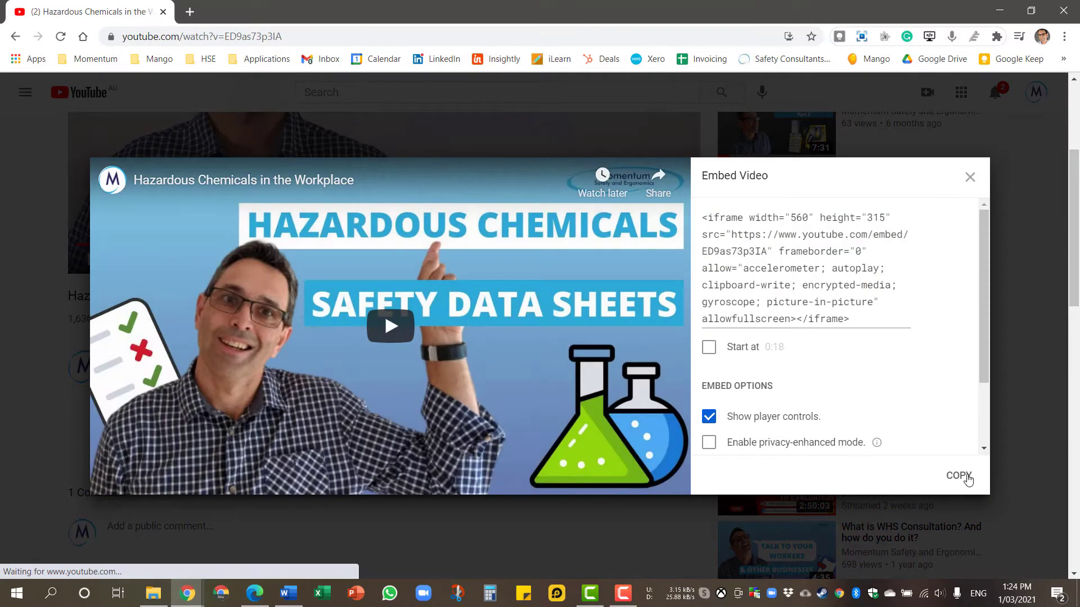
pyautogui.click(959, 475)
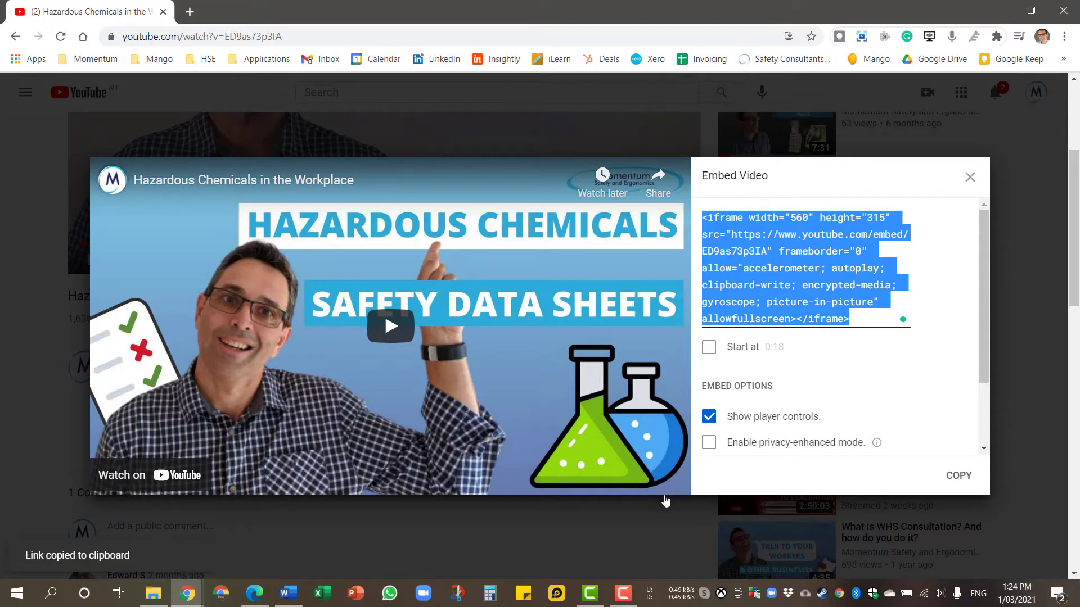
pyautogui.click(254, 593)
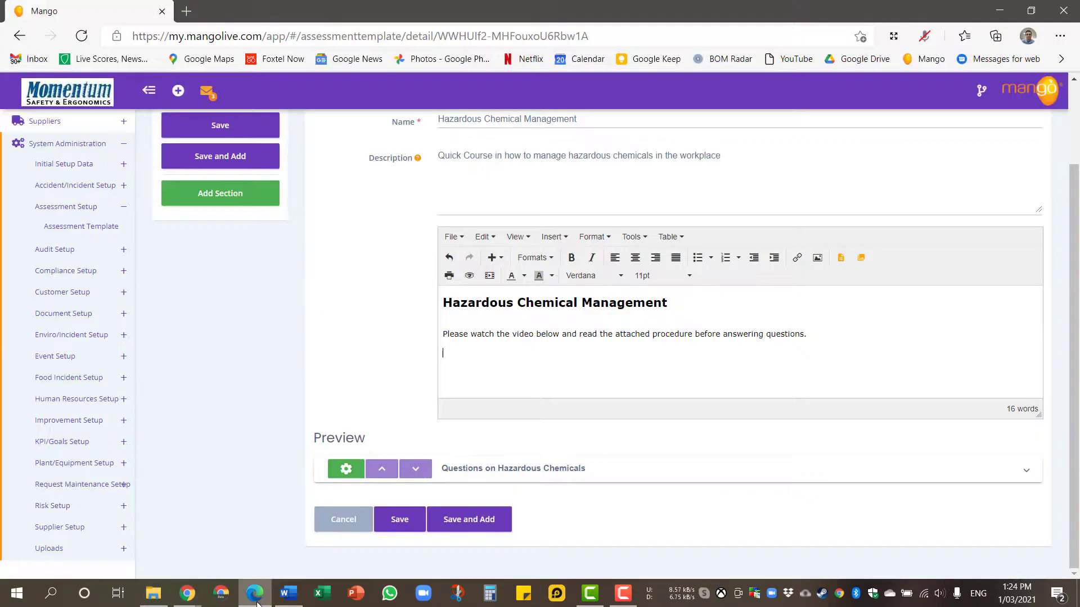
# Embed the copied YouTube iframe into the template content via Insert > Media > Embed.
pyautogui.click(493, 257)
pyautogui.click(511, 277)
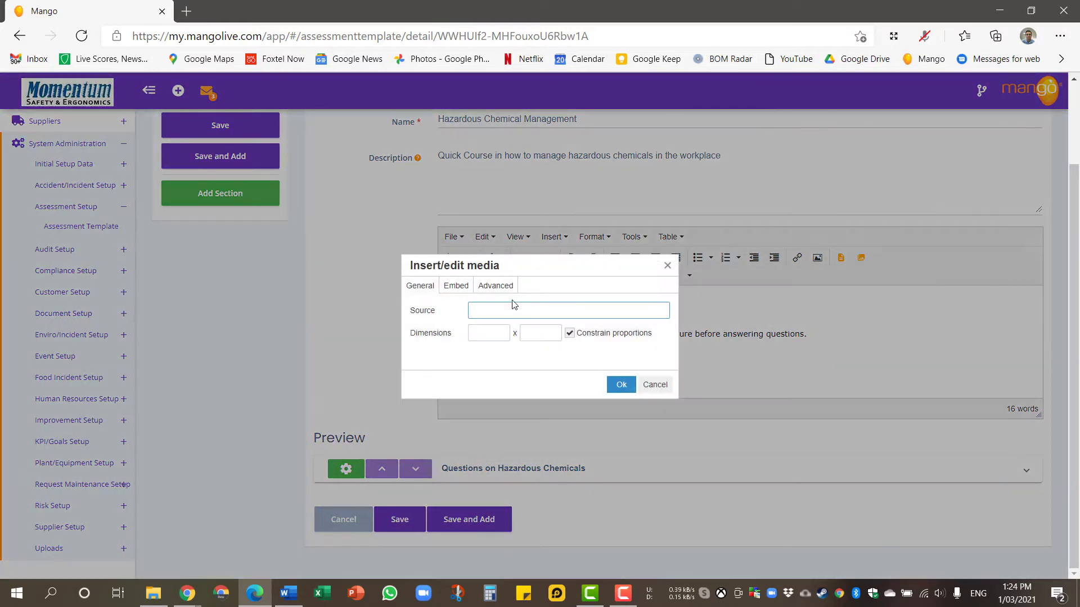
pyautogui.click(456, 286)
pyautogui.click(481, 332)
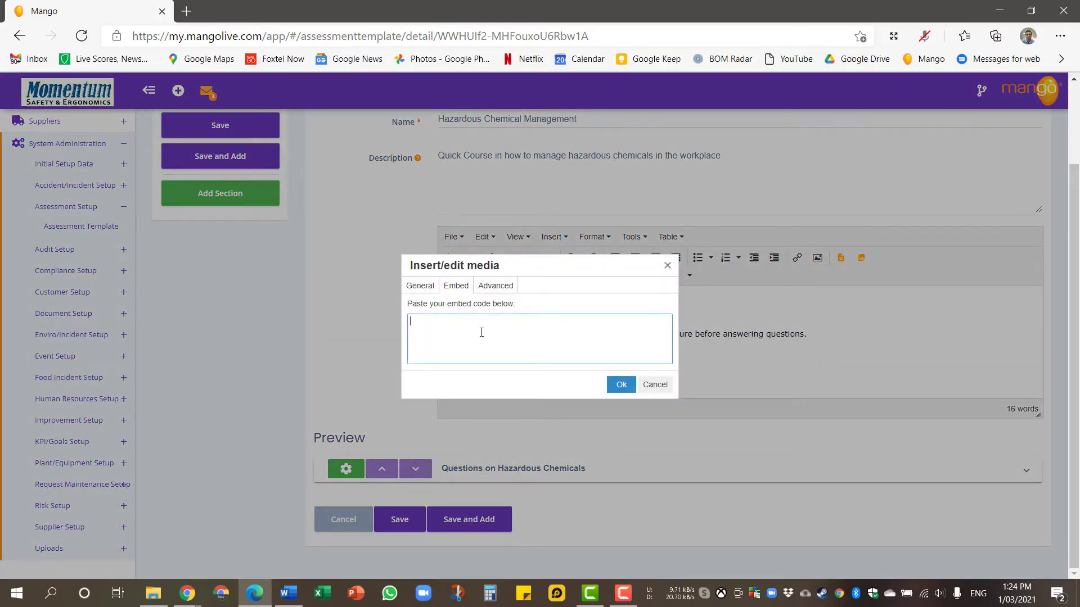
pyautogui.hotkey('ctrl', 'v')
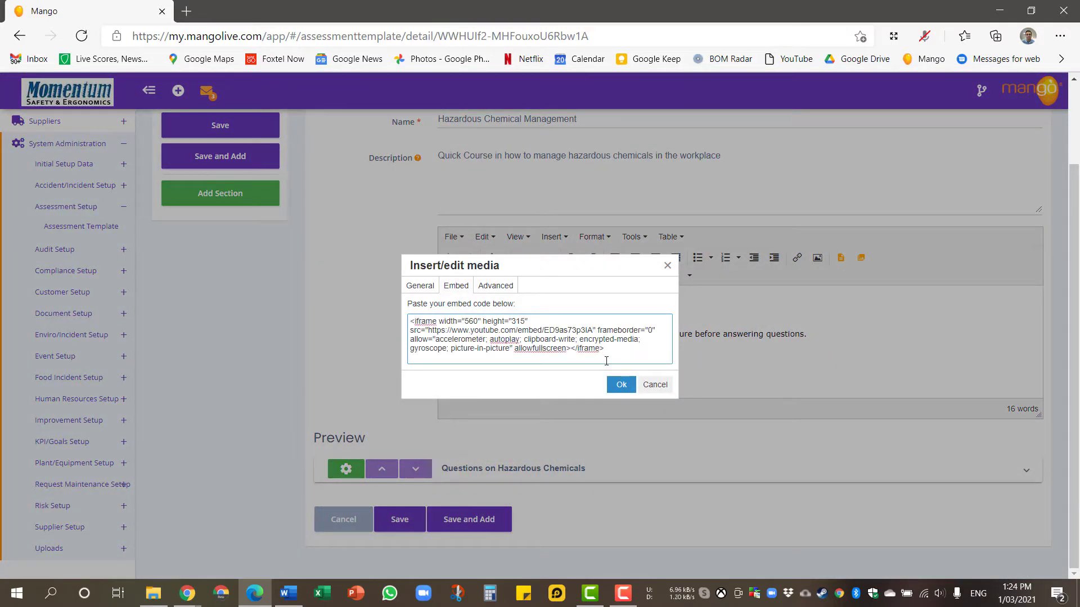
pyautogui.click(619, 385)
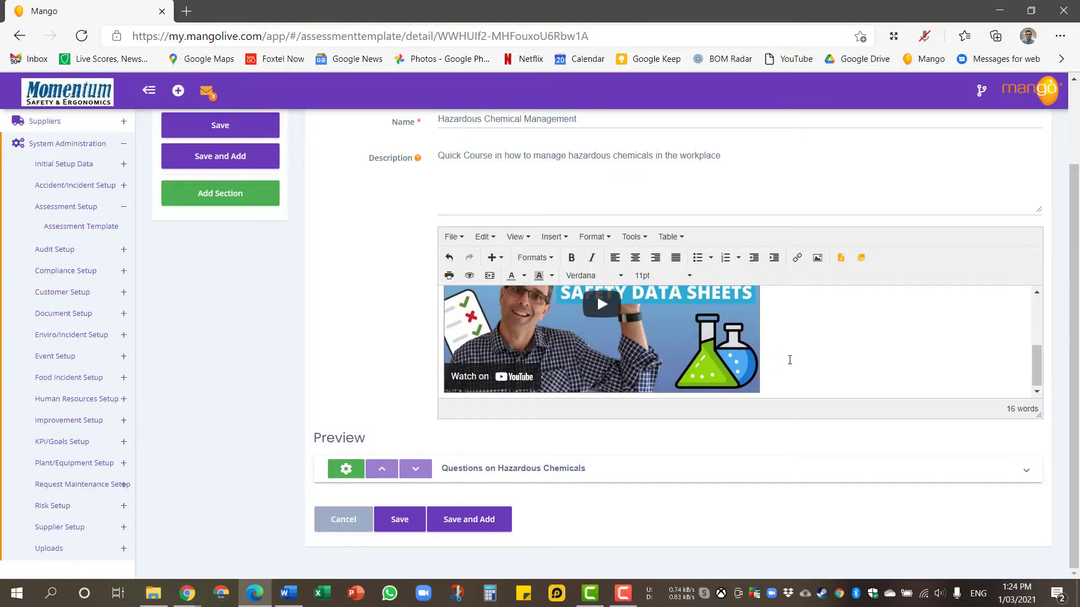
# Insert the 'Hazardous Chemicals Procedure' company file as a link and save the template.
pyautogui.scroll(-1, 789, 360)
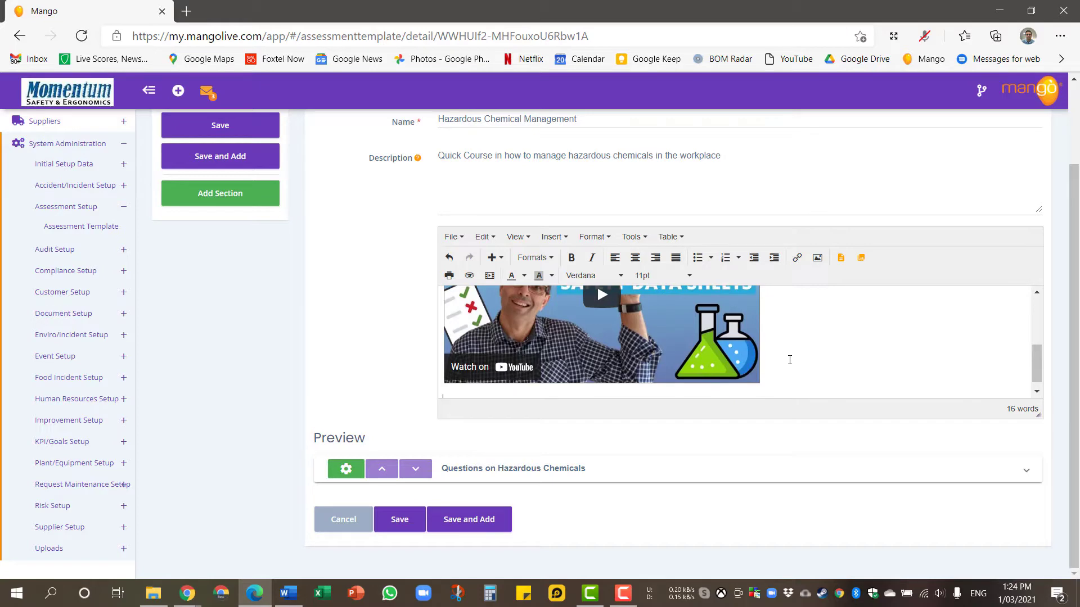
pyautogui.click(861, 257)
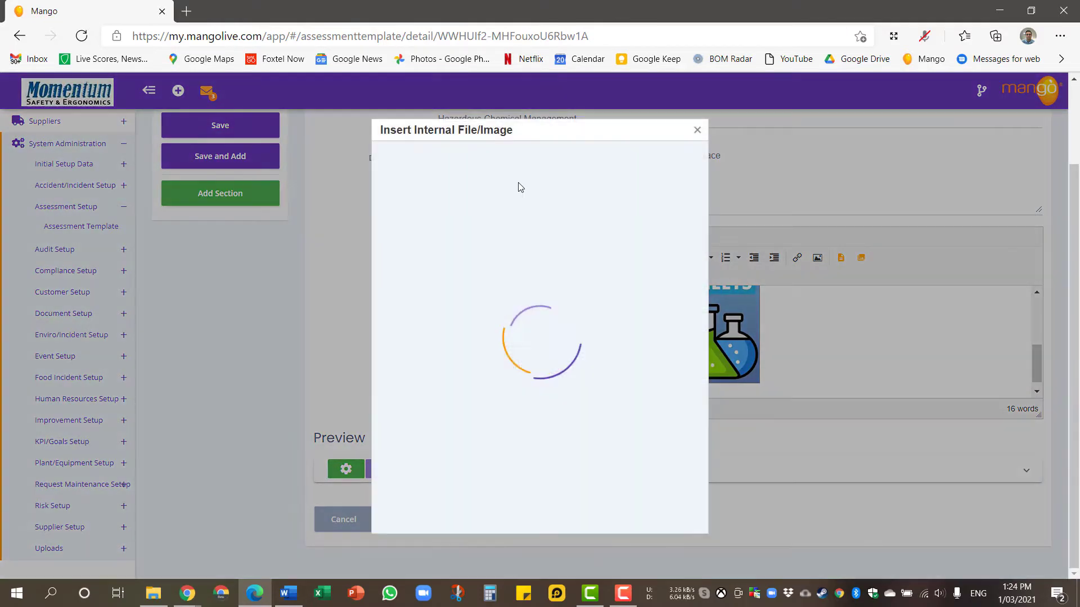
pyautogui.click(461, 166)
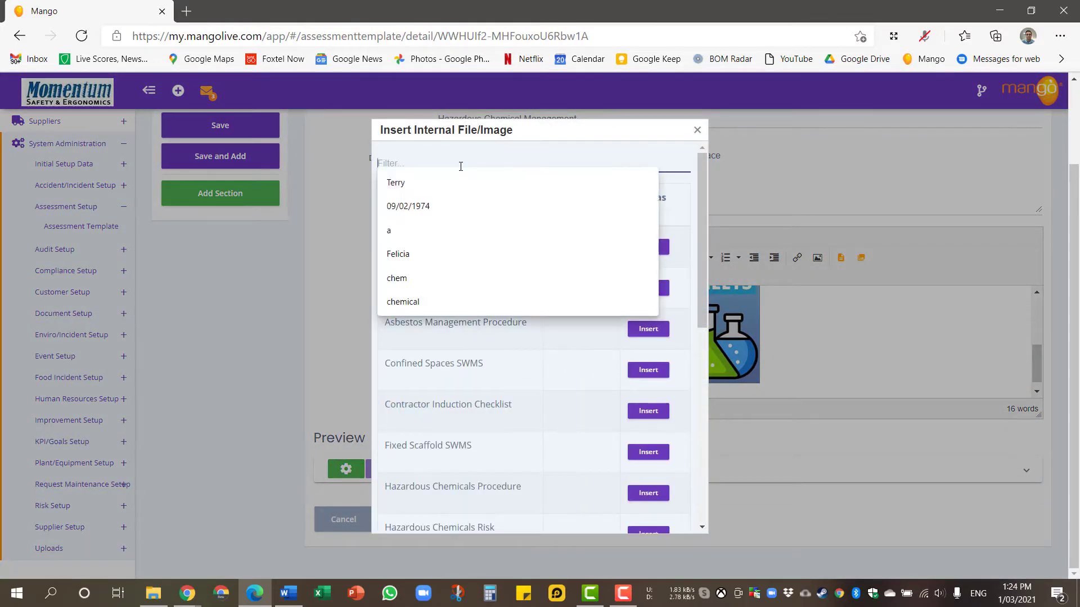
pyautogui.write('chem')
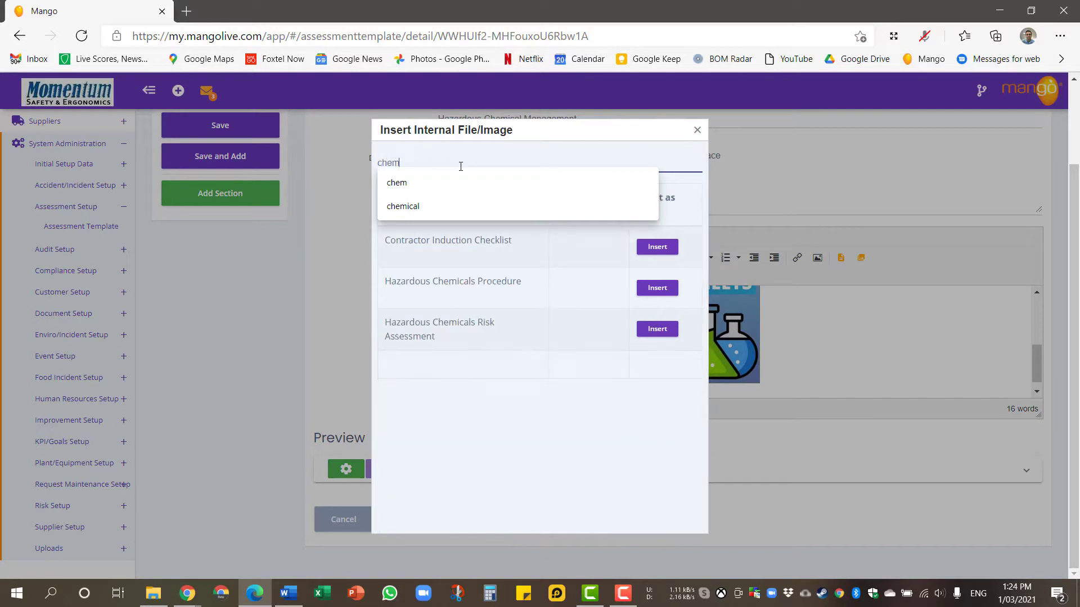
pyautogui.write('ical')
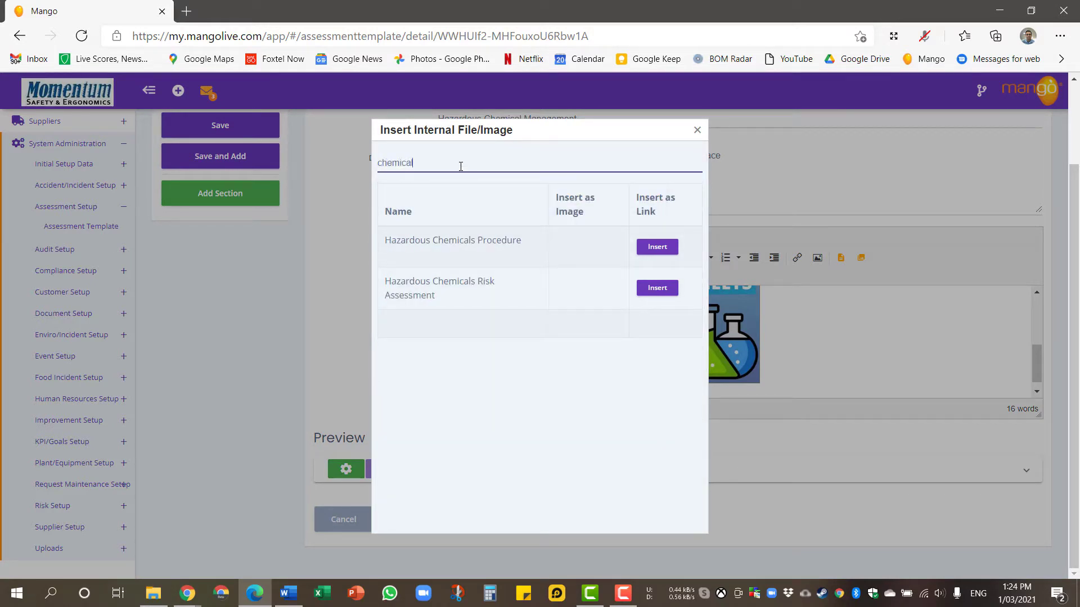
pyautogui.click(657, 249)
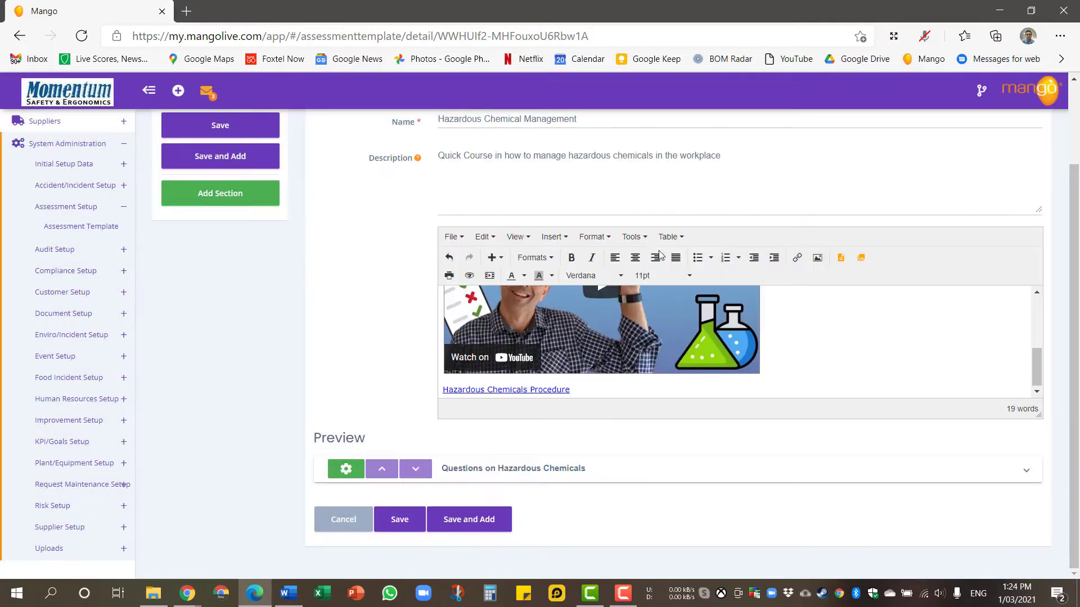
pyautogui.click(412, 517)
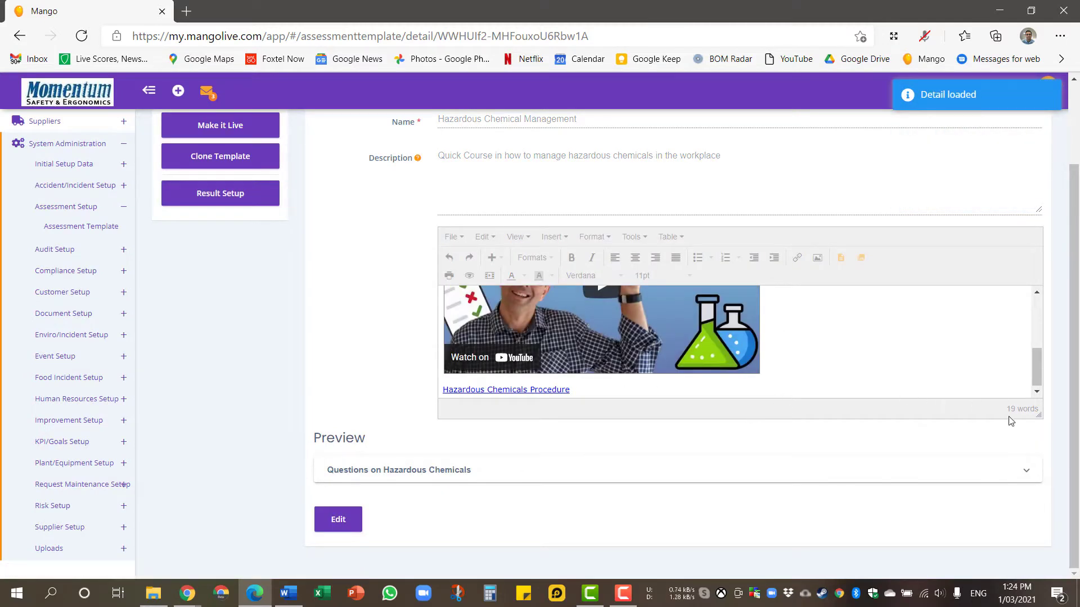
# Enlarge the content editor to preview the embedded content, then put the template back in edit mode.
pyautogui.moveTo(1040, 415); pyautogui.dragTo(1021, 587)
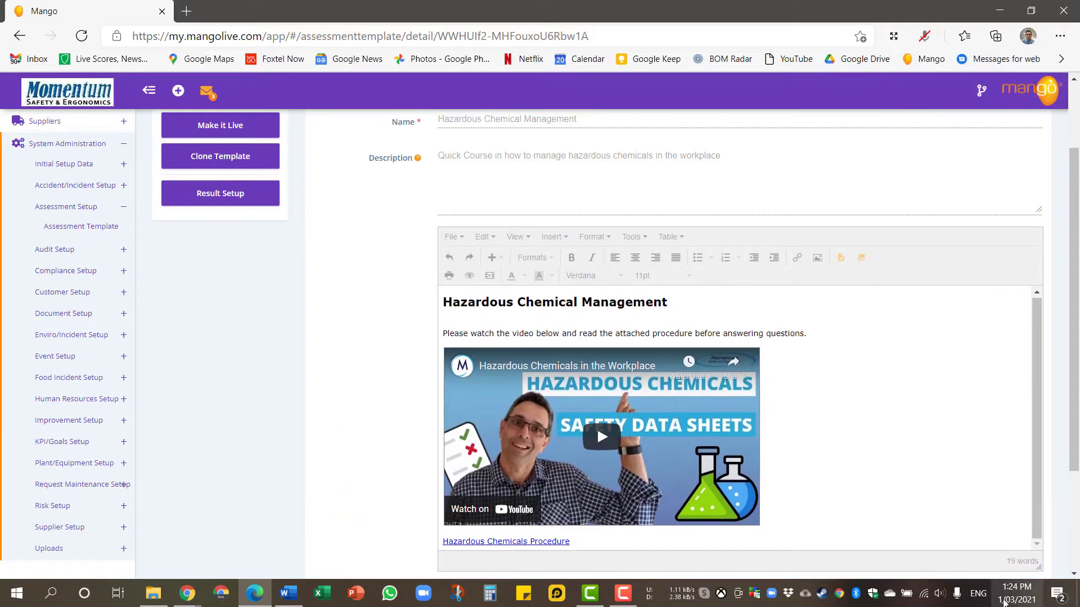
pyautogui.scroll(-3, 407, 424)
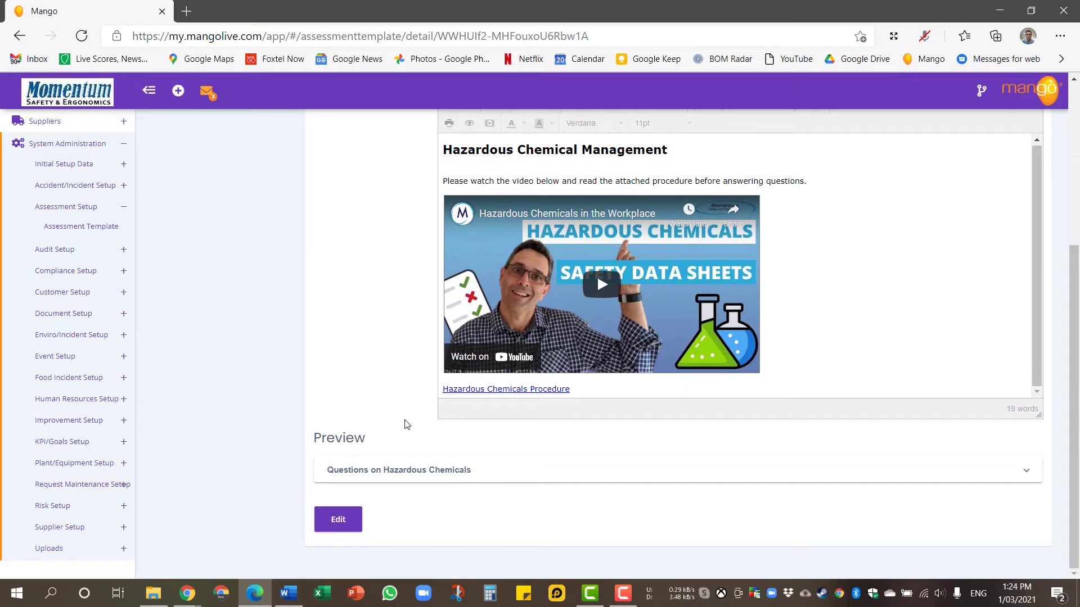
pyautogui.scroll(5, 407, 425)
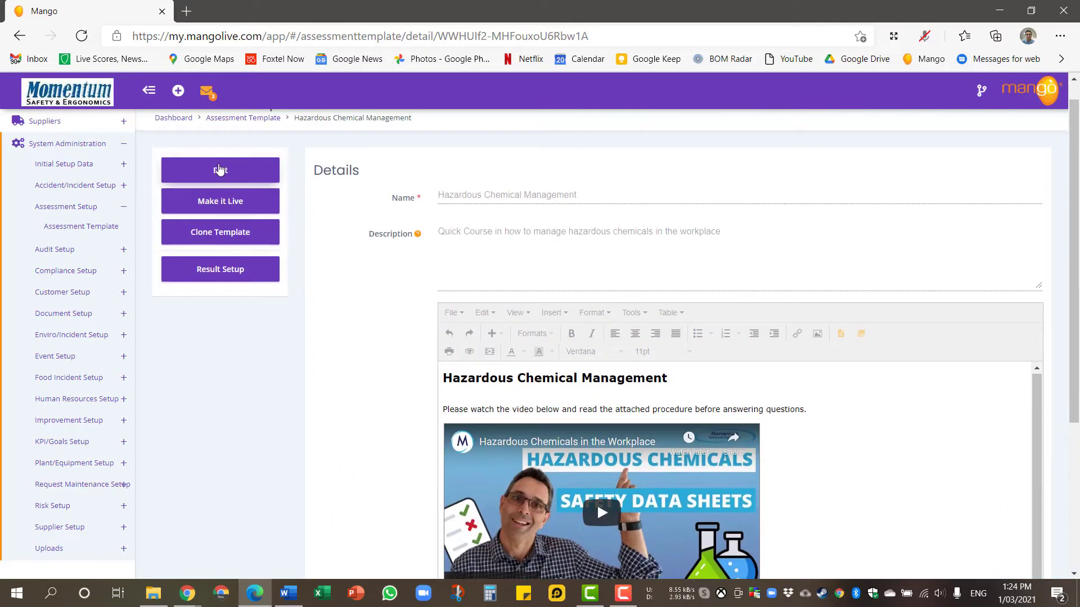
pyautogui.click(219, 169)
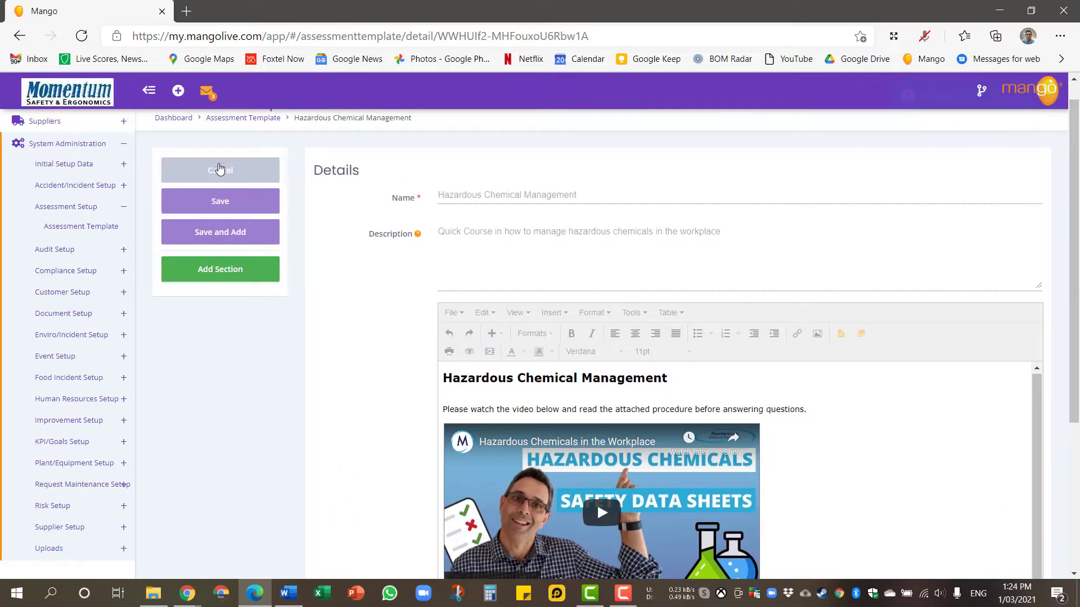
pyautogui.scroll(-4, 331, 329)
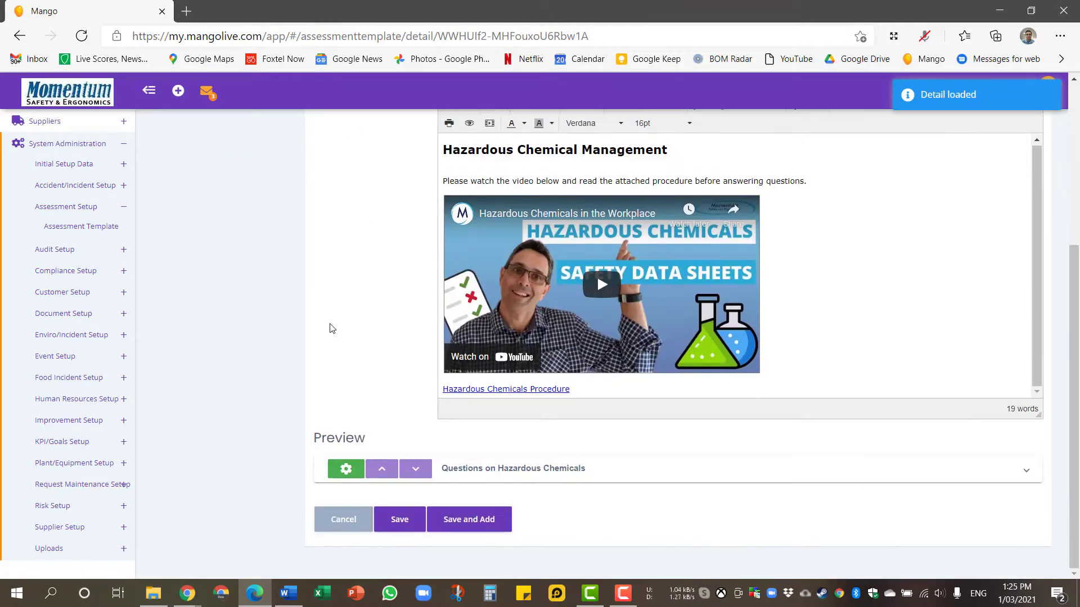
pyautogui.click(345, 470)
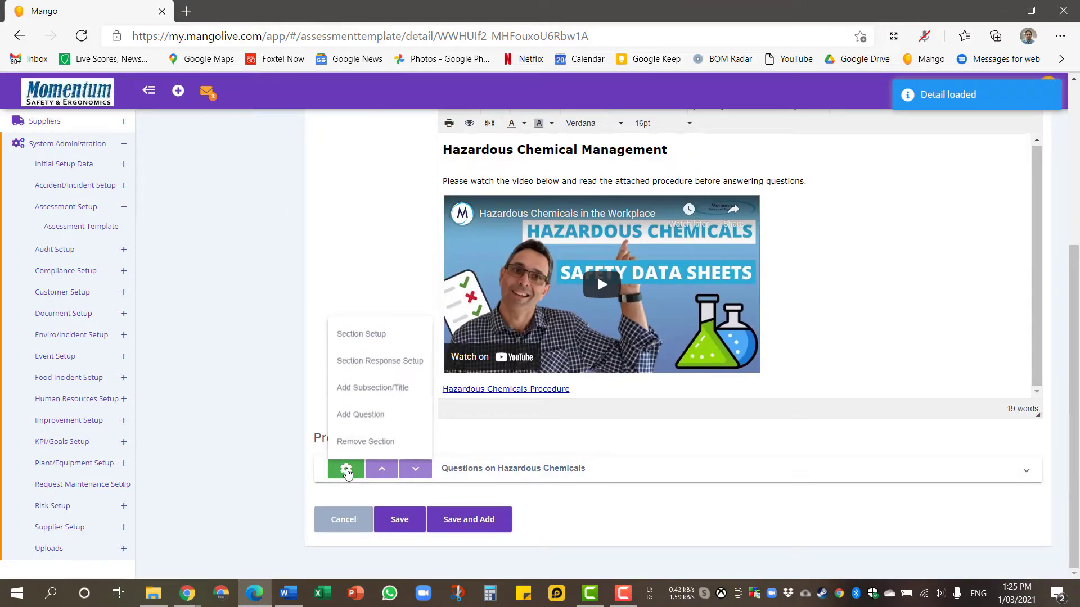
pyautogui.click(351, 334)
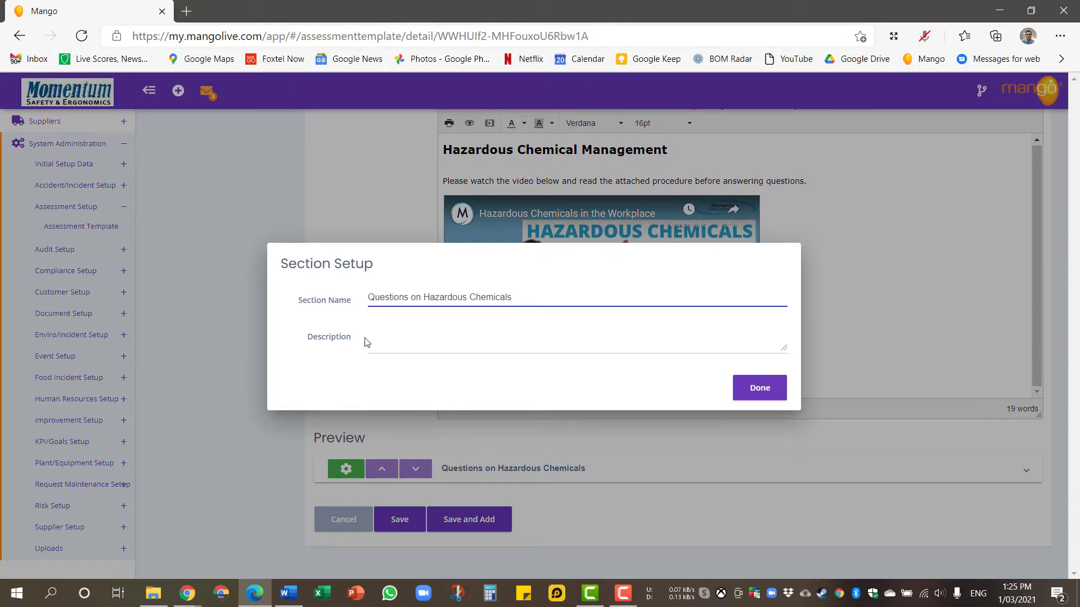
pyautogui.click(754, 395)
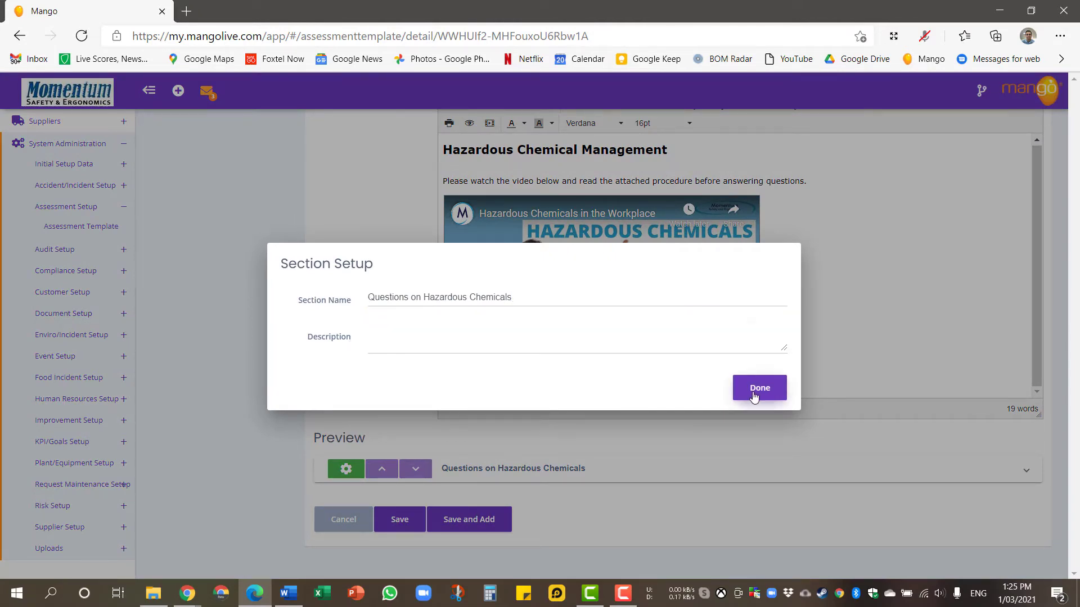
pyautogui.click(343, 469)
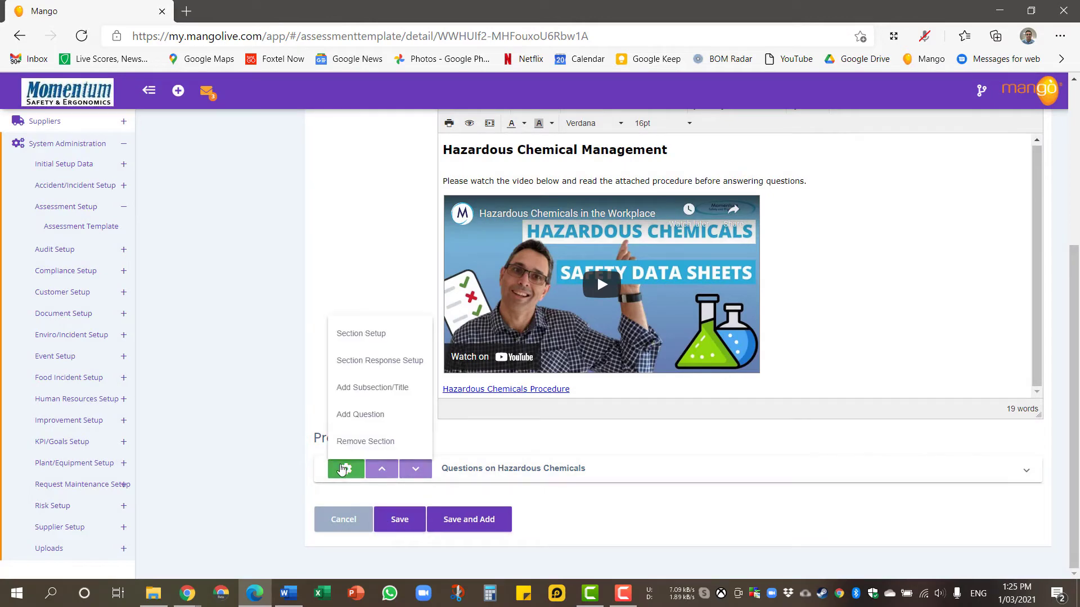
pyautogui.click(366, 361)
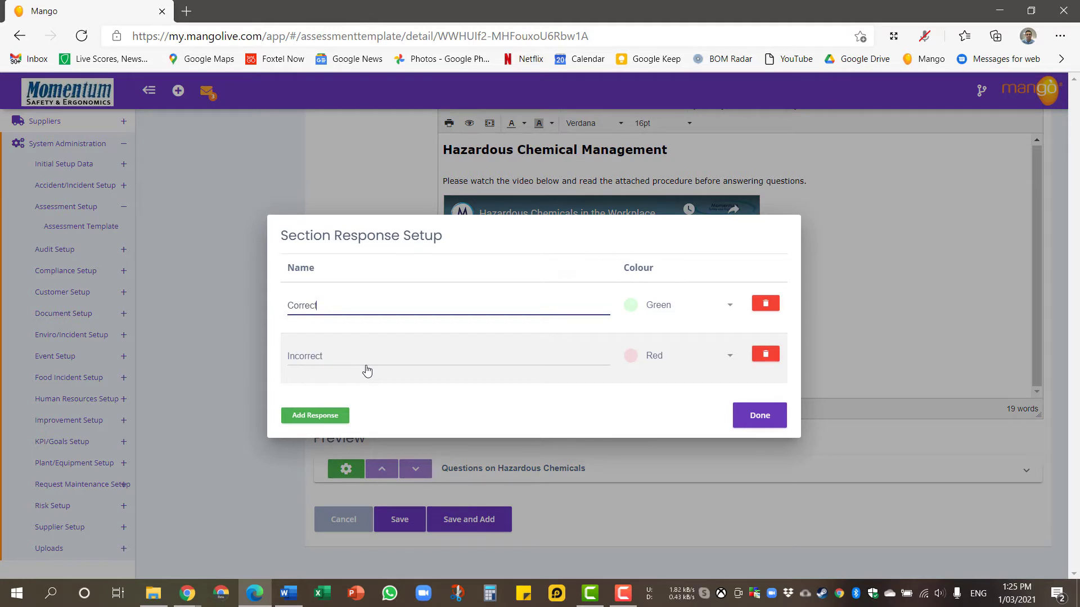
pyautogui.click(740, 416)
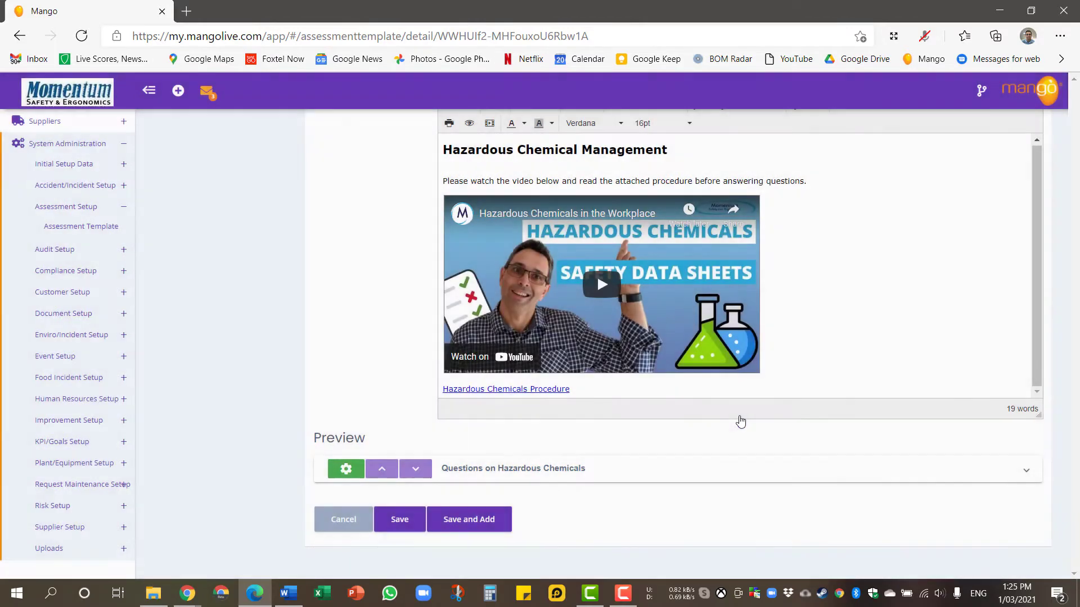
# Add a new blank question to the 'Questions on Hazardous Chemicals' section and expand its questions.
pyautogui.click(348, 474)
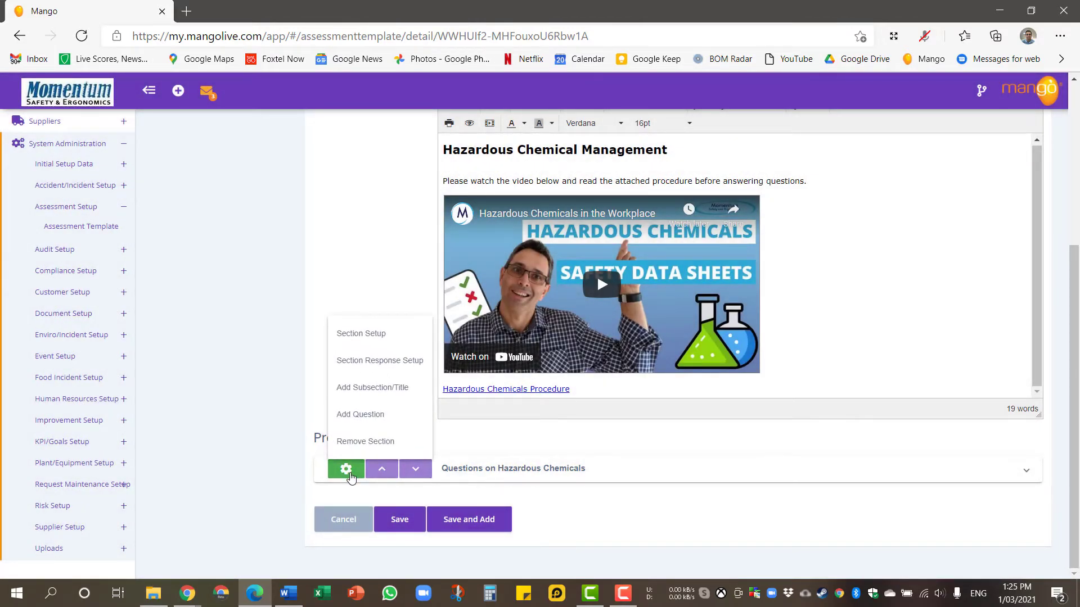
pyautogui.click(360, 416)
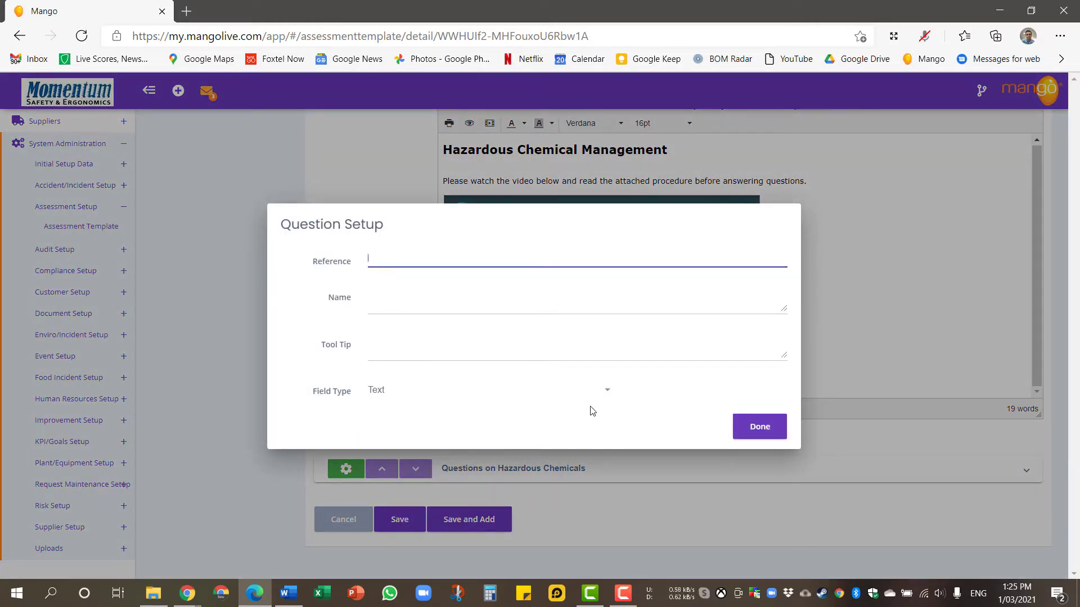
pyautogui.click(744, 430)
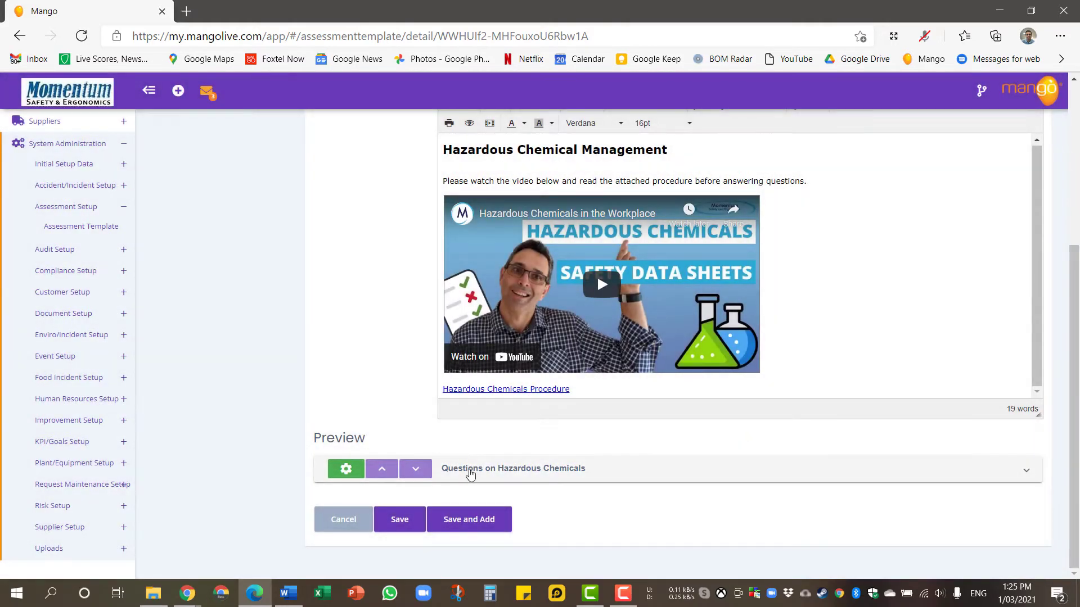
pyautogui.click(346, 471)
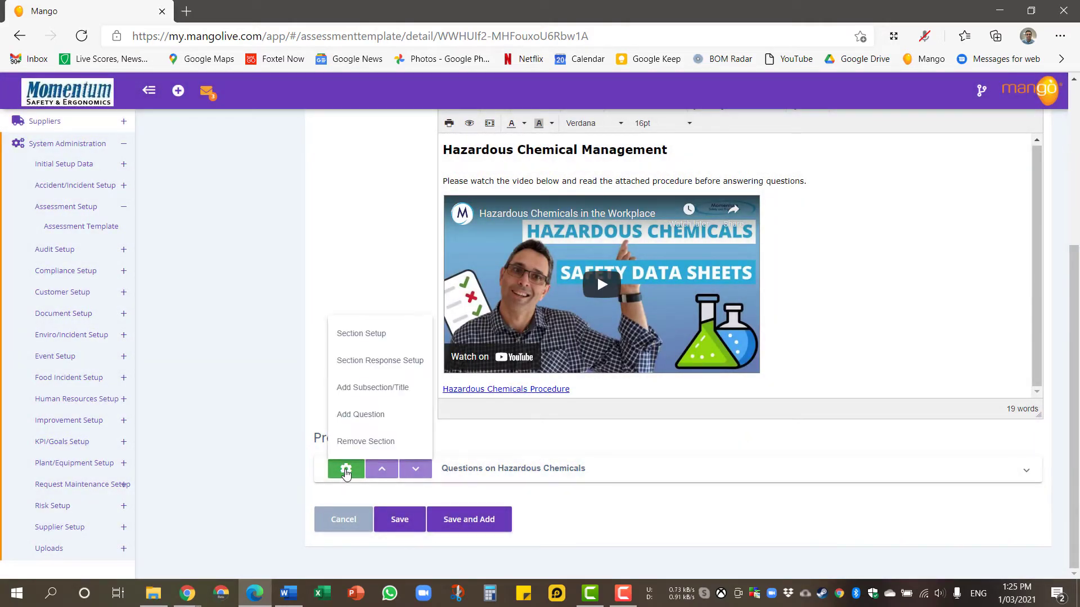
pyautogui.click(498, 474)
pyautogui.scroll(-3, 498, 475)
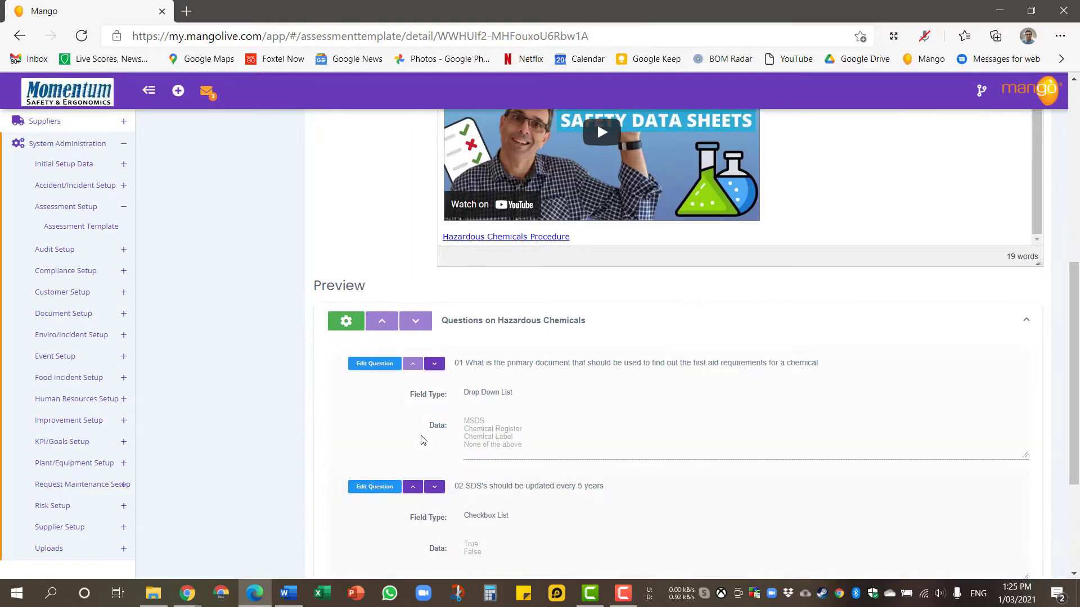
# Change question 01's answer option from MSDS to SDS.
pyautogui.click(381, 365)
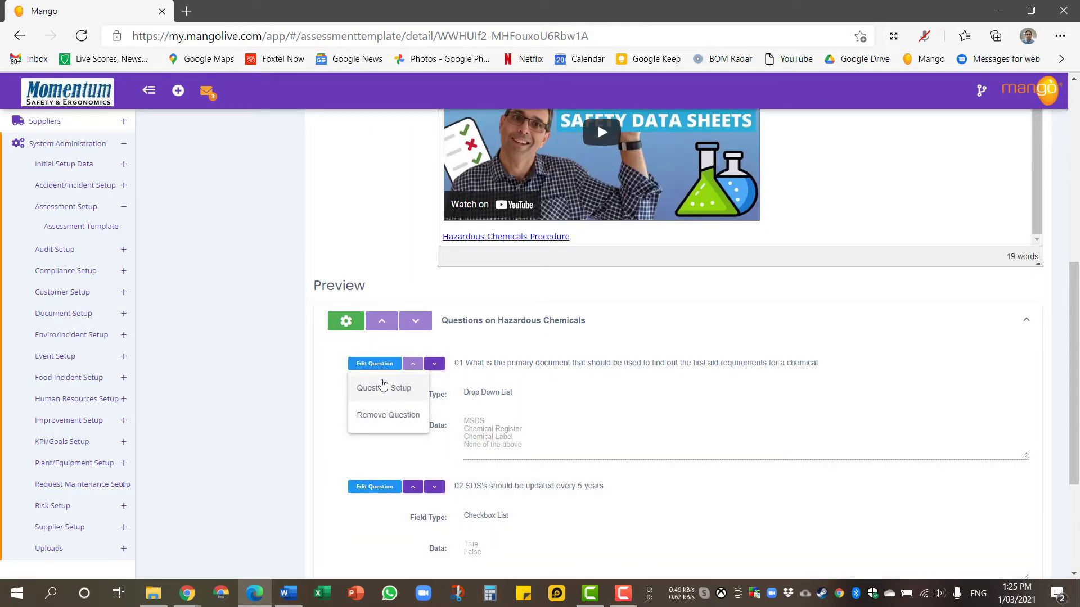
pyautogui.click(383, 387)
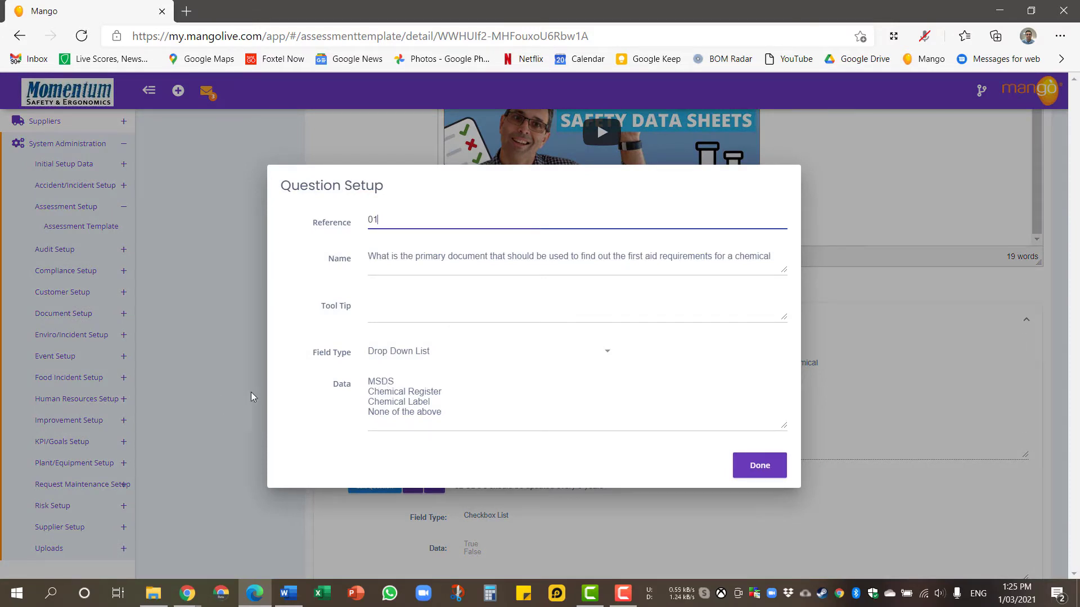
pyautogui.click(379, 381)
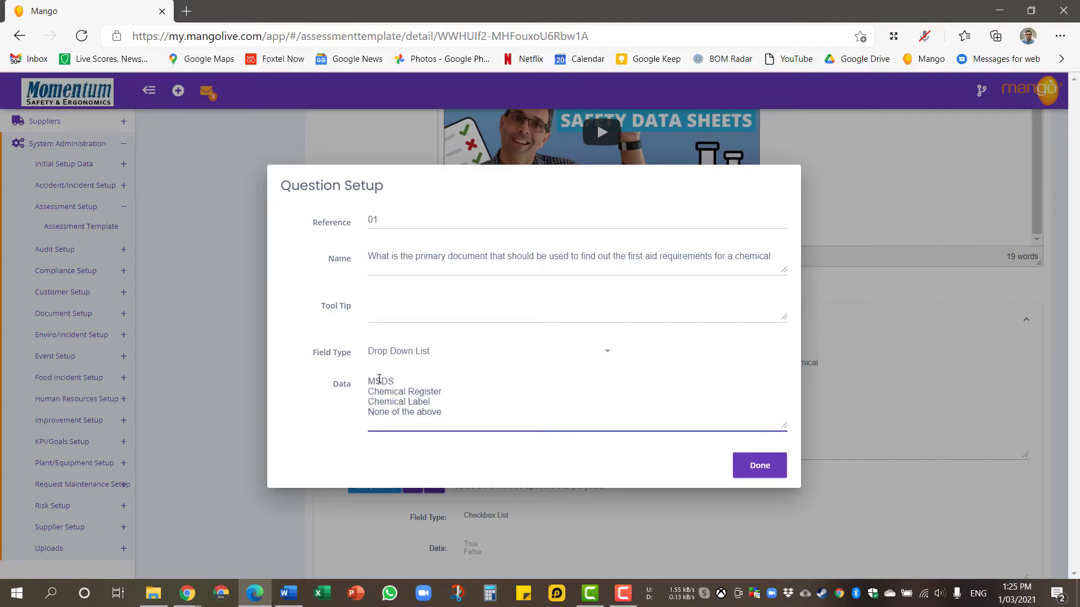
pyautogui.press('BackSpace')
pyautogui.click(748, 470)
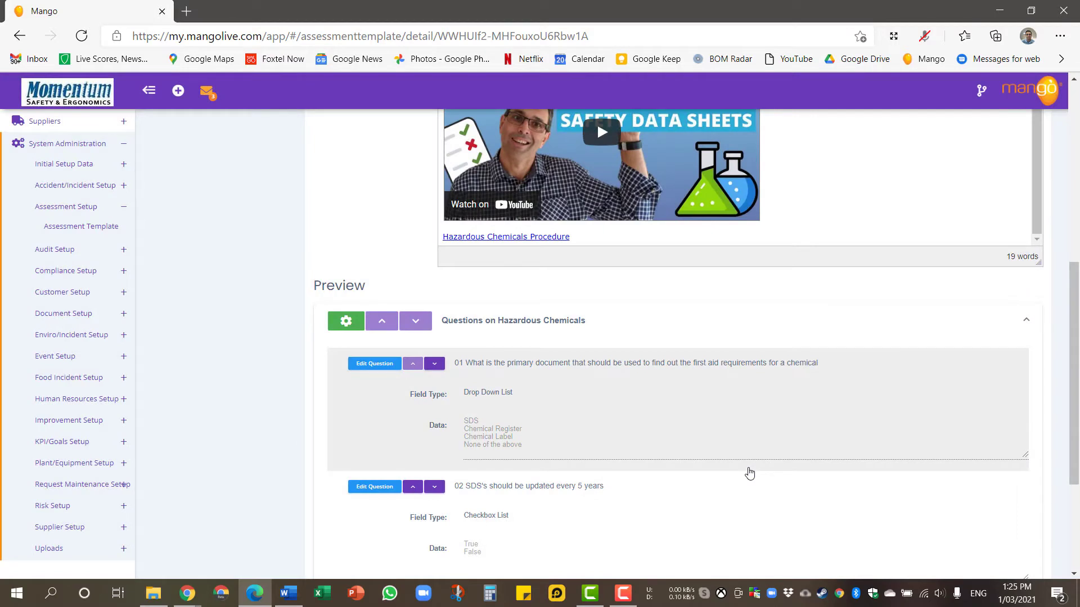
# Review question 02's settings and close them without changes.
pyautogui.scroll(-1, 745, 471)
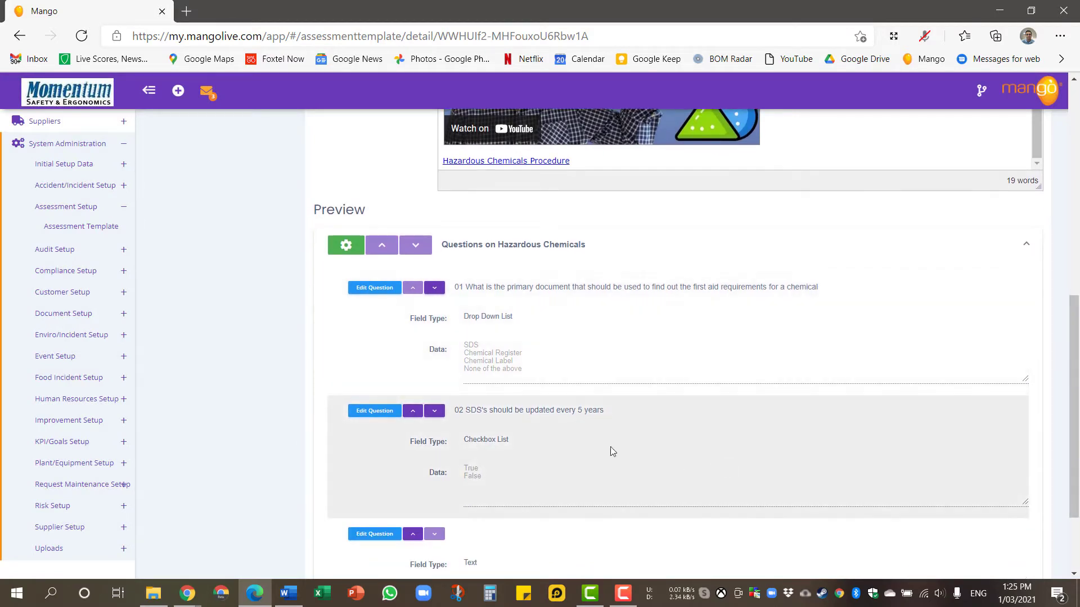
pyautogui.click(370, 416)
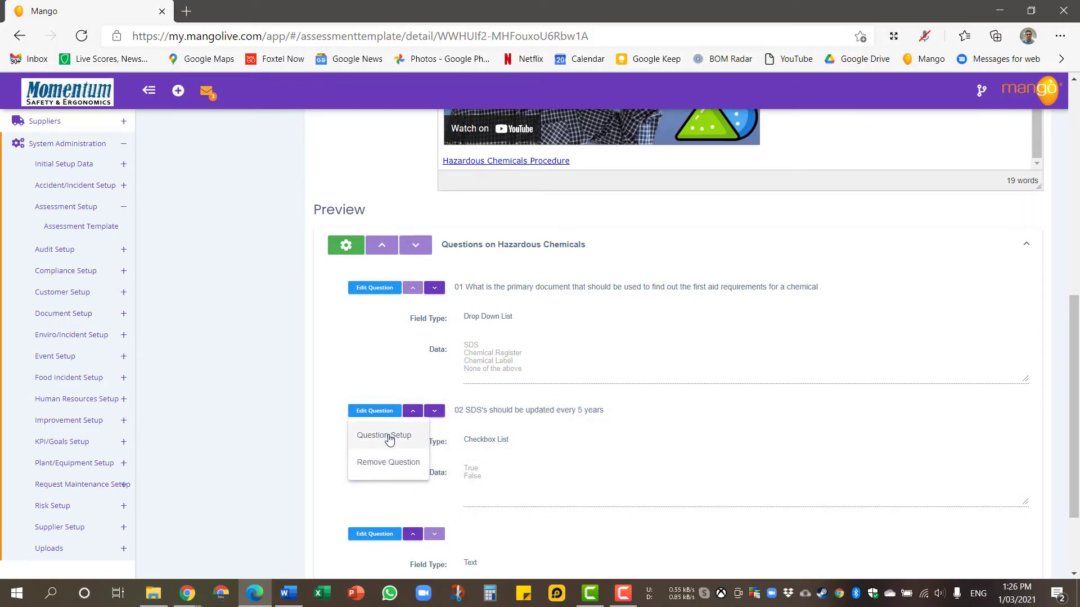
pyautogui.click(388, 437)
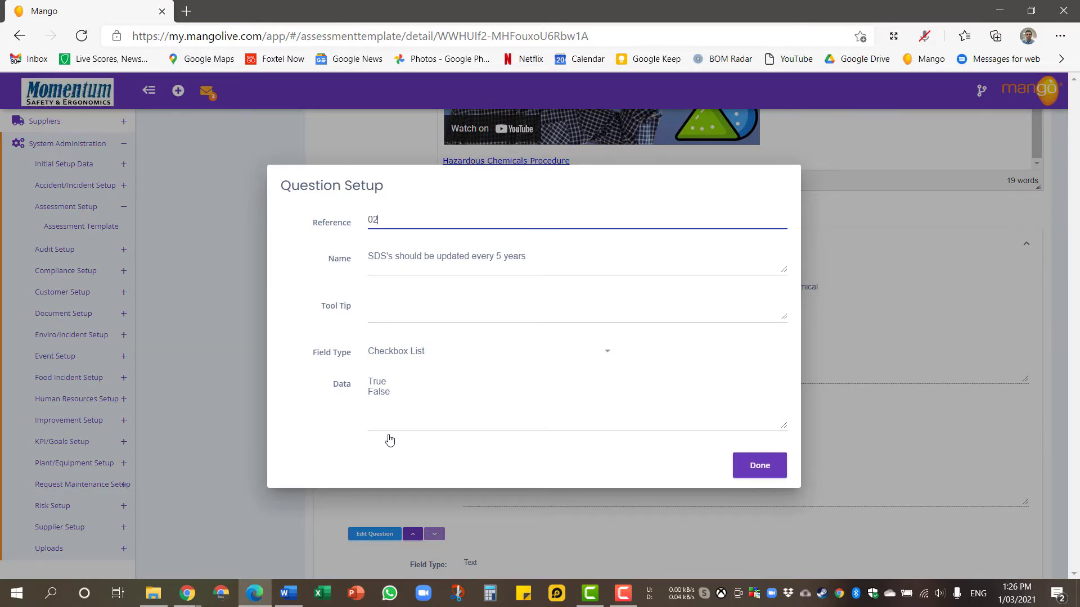
pyautogui.click(756, 468)
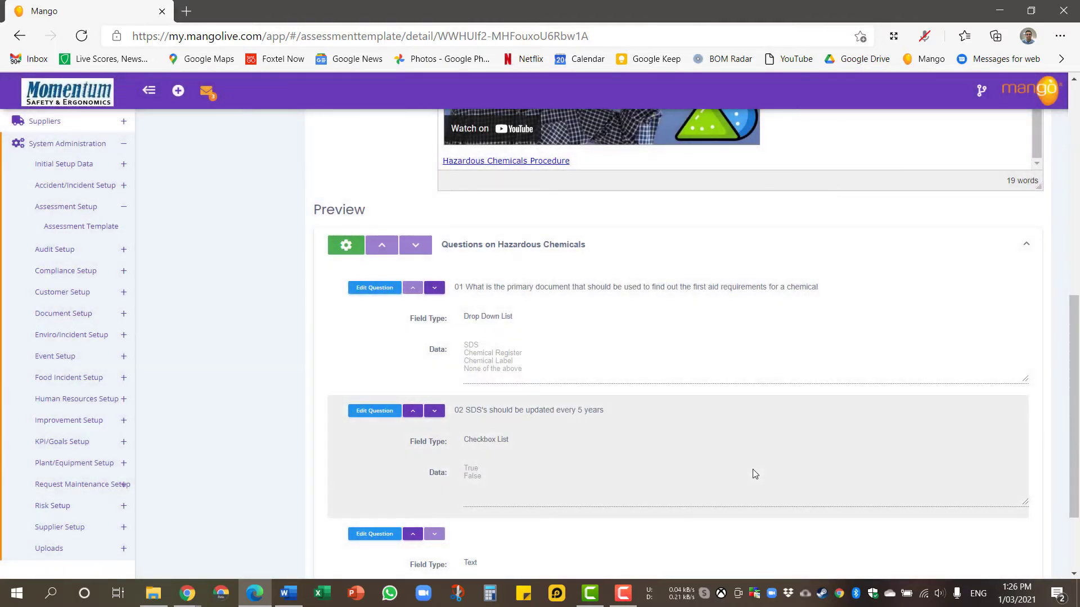
# Delete the blank third question and save the assessment template.
pyautogui.scroll(-2, 748, 472)
pyautogui.click(375, 419)
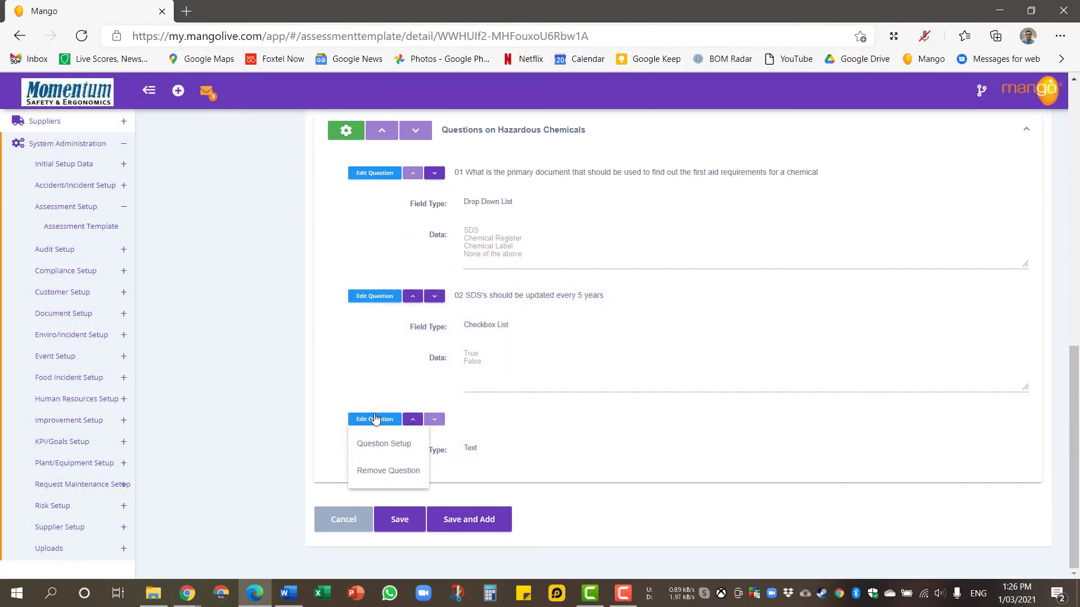
pyautogui.click(386, 469)
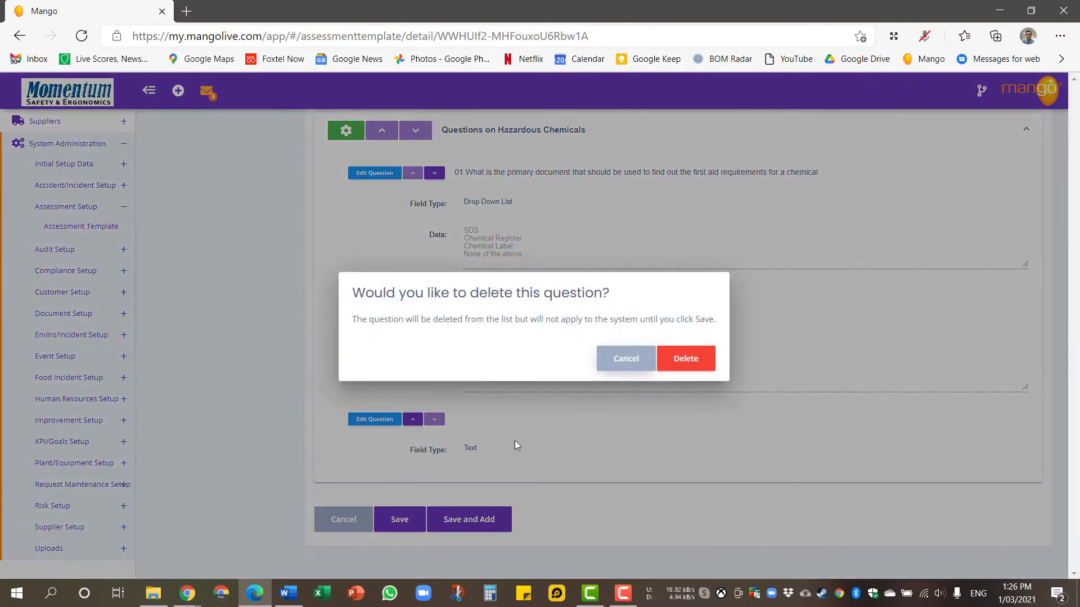
pyautogui.click(671, 369)
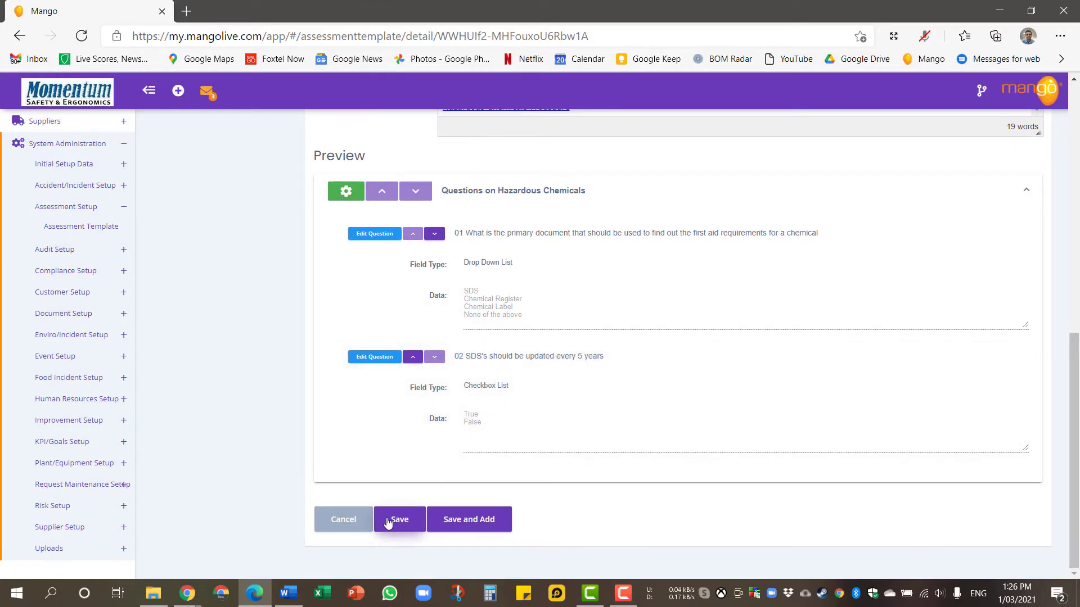
pyautogui.click(388, 523)
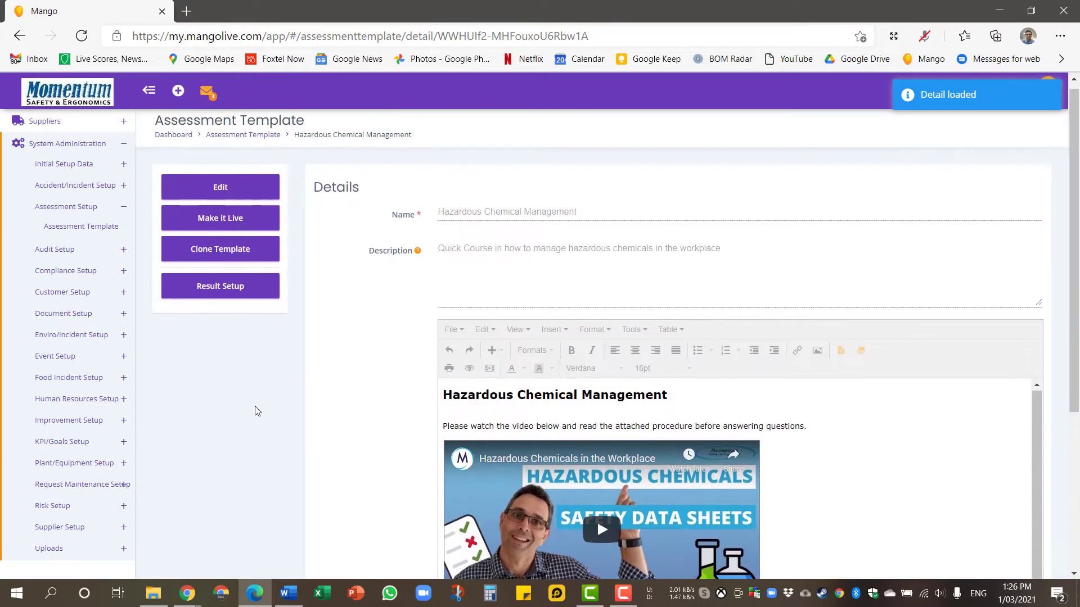
# Check the Competent and Not Yet Competent result options, cancel a new result form, and return to the template.
pyautogui.click(236, 307)
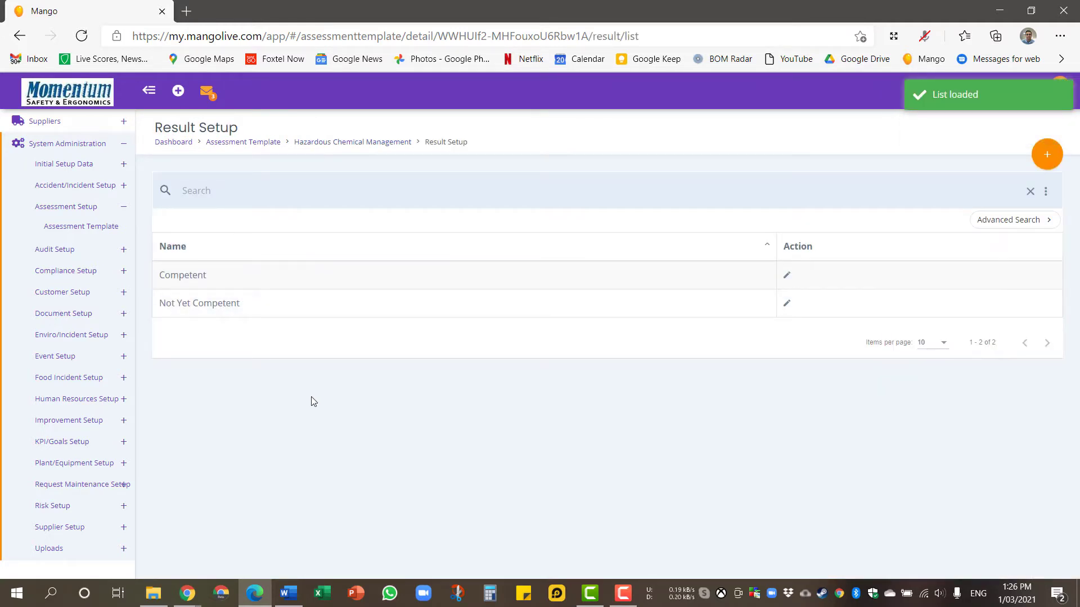
pyautogui.click(1045, 155)
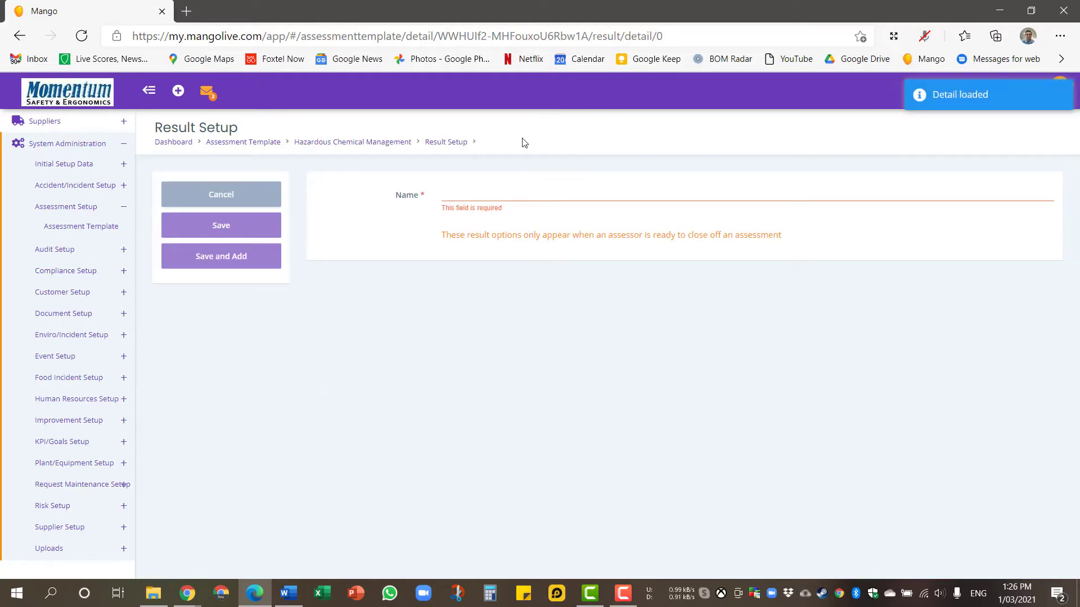
pyautogui.click(258, 196)
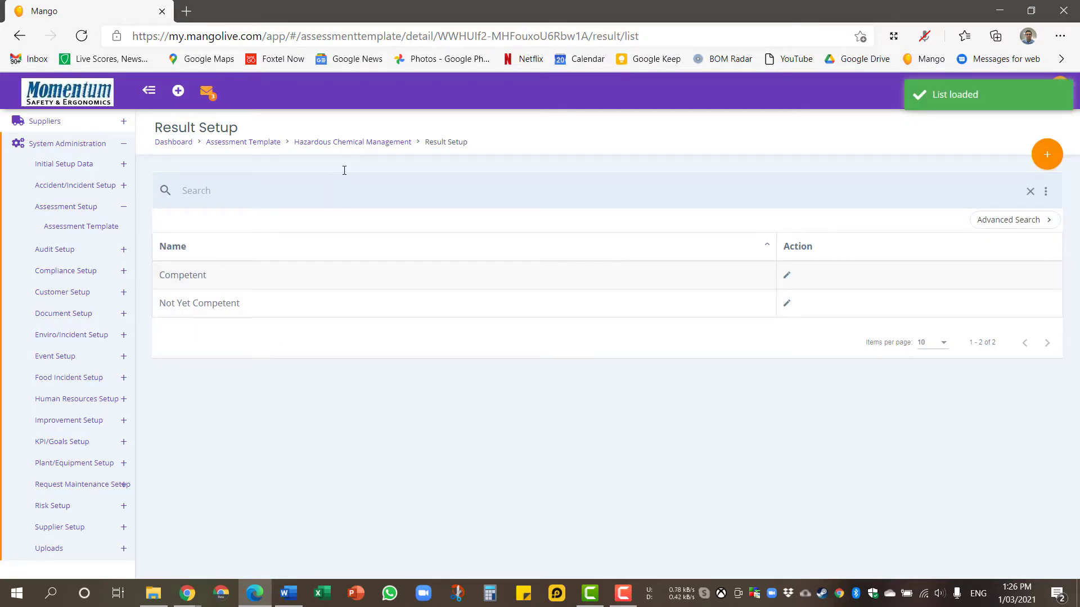
pyautogui.click(356, 150)
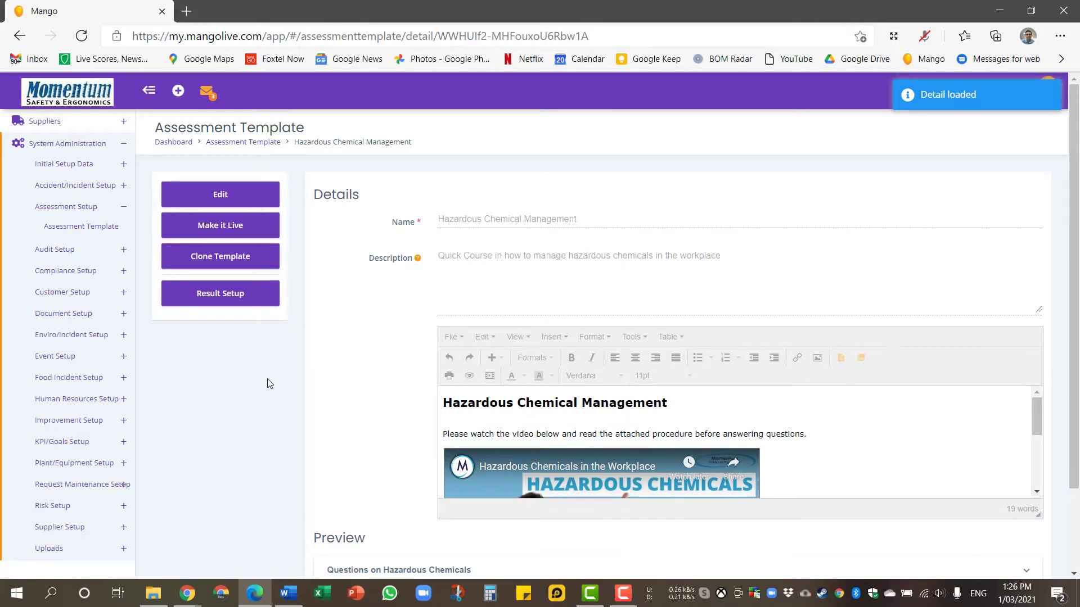
pyautogui.scroll(-2, 270, 384)
pyautogui.scroll(2, 269, 383)
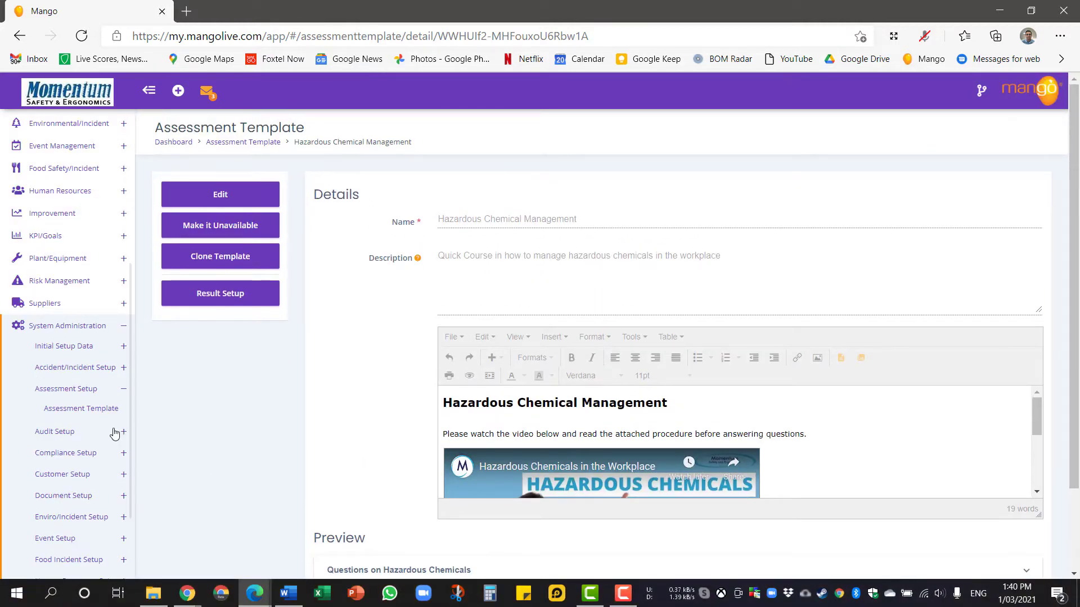
pyautogui.scroll(5, 115, 433)
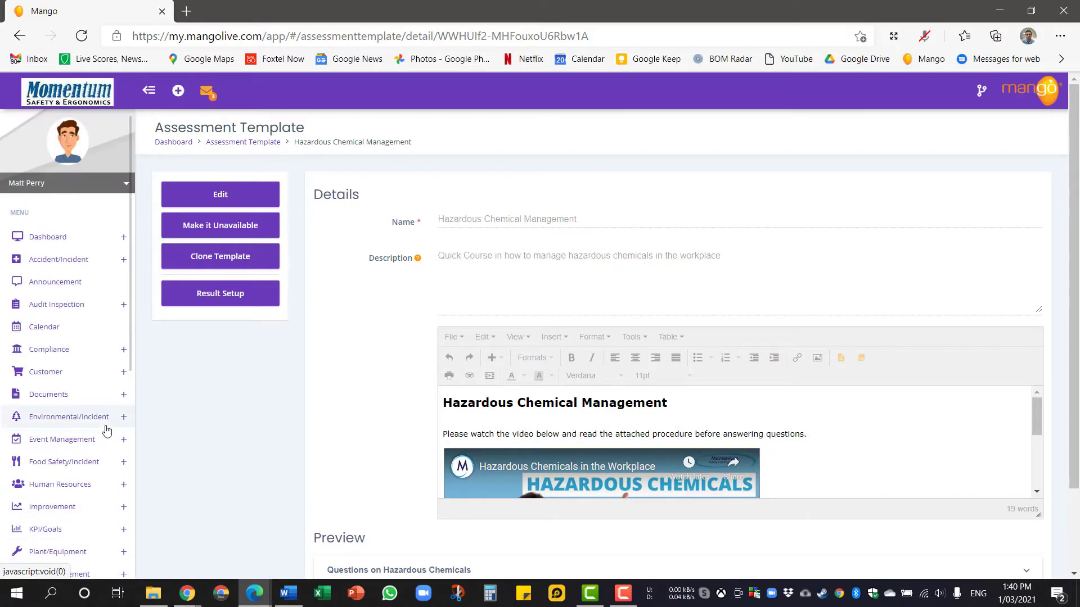
# From Human Resources > Employees, open the employee's Open assessments and add a new assessment.
pyautogui.click(77, 485)
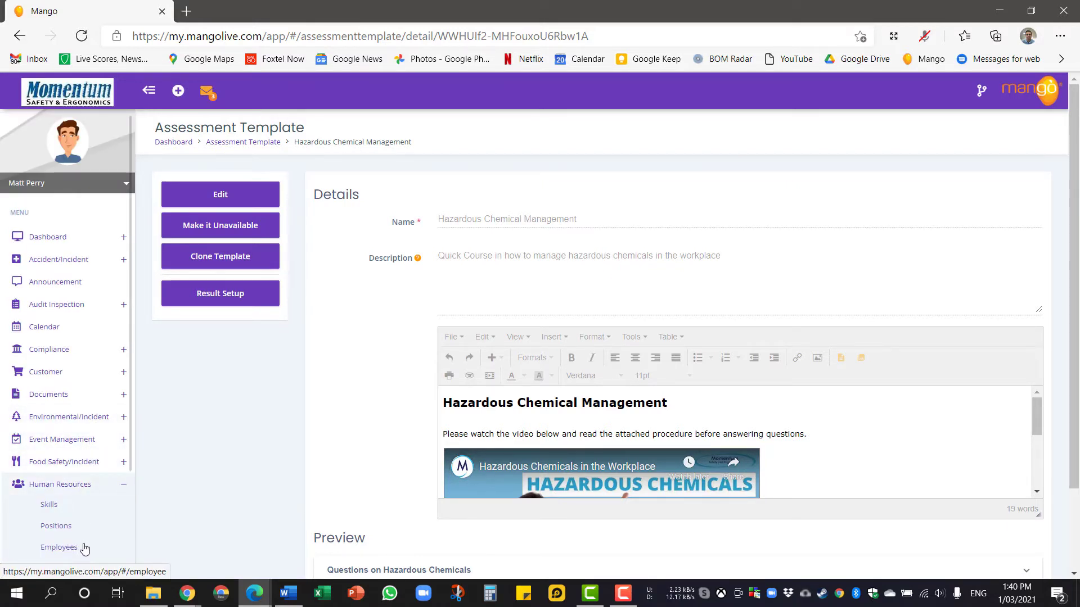
pyautogui.click(58, 547)
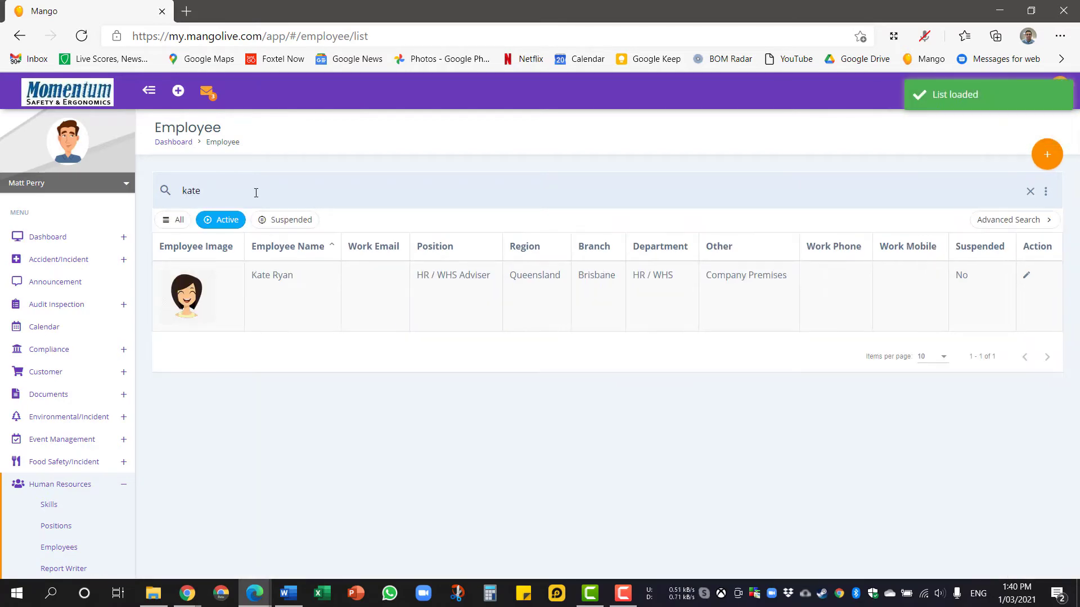
pyautogui.click(275, 314)
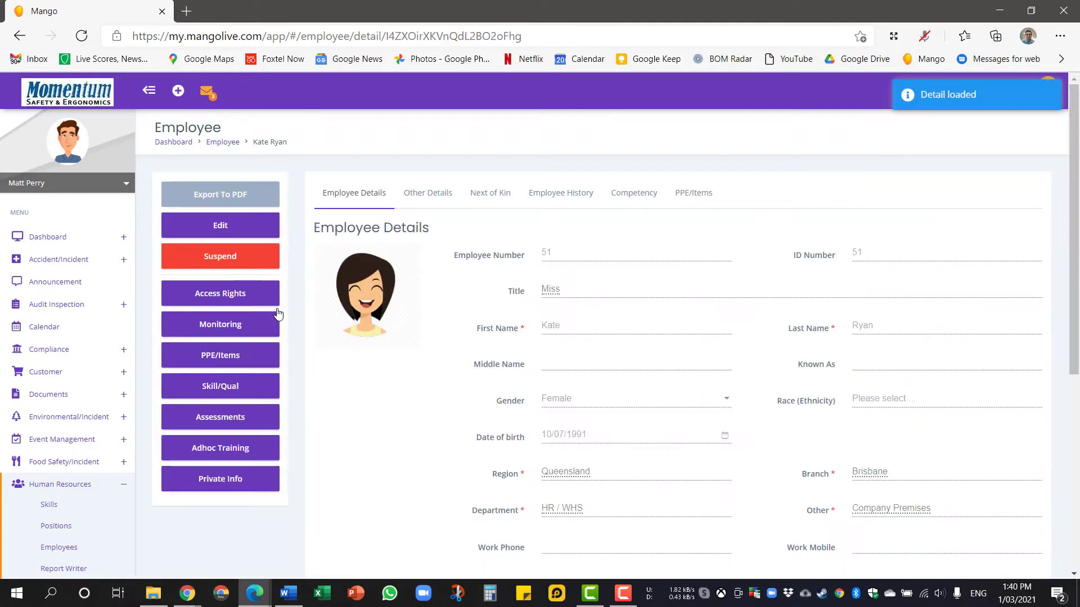
pyautogui.click(242, 418)
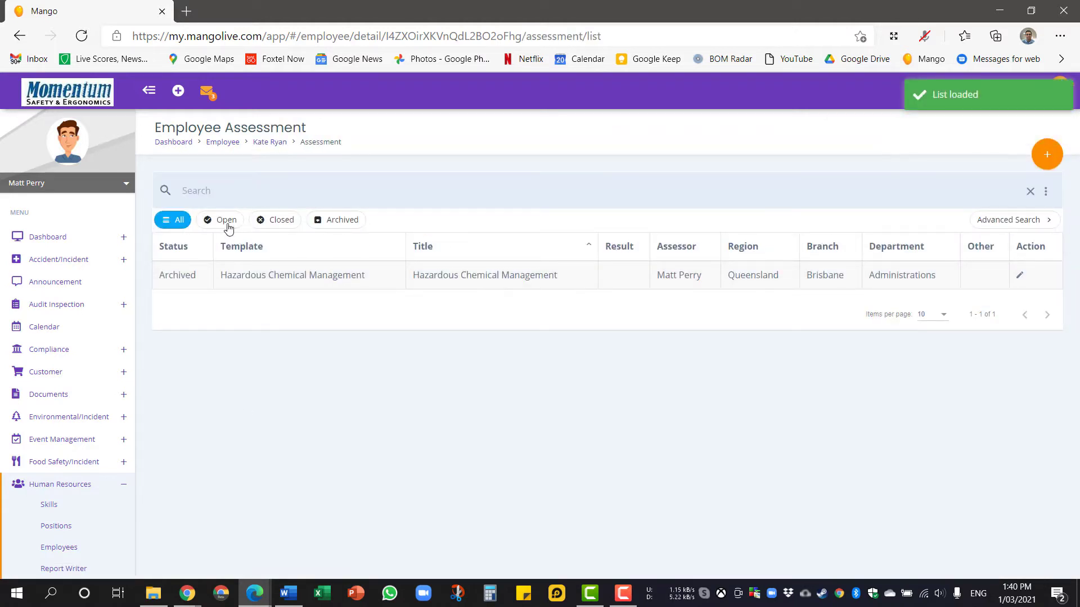
pyautogui.click(227, 222)
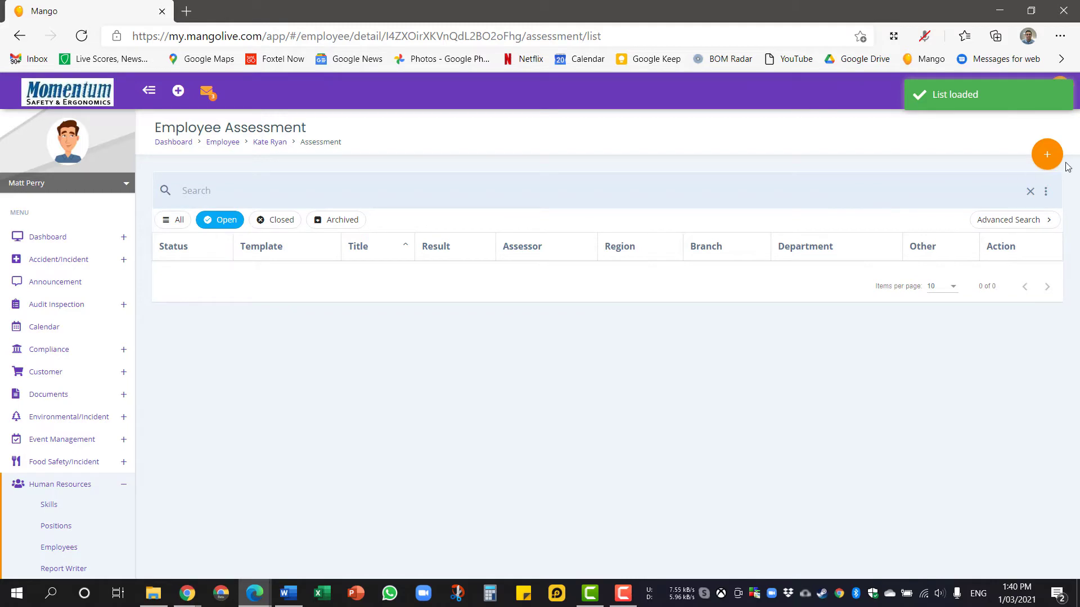
pyautogui.click(1048, 155)
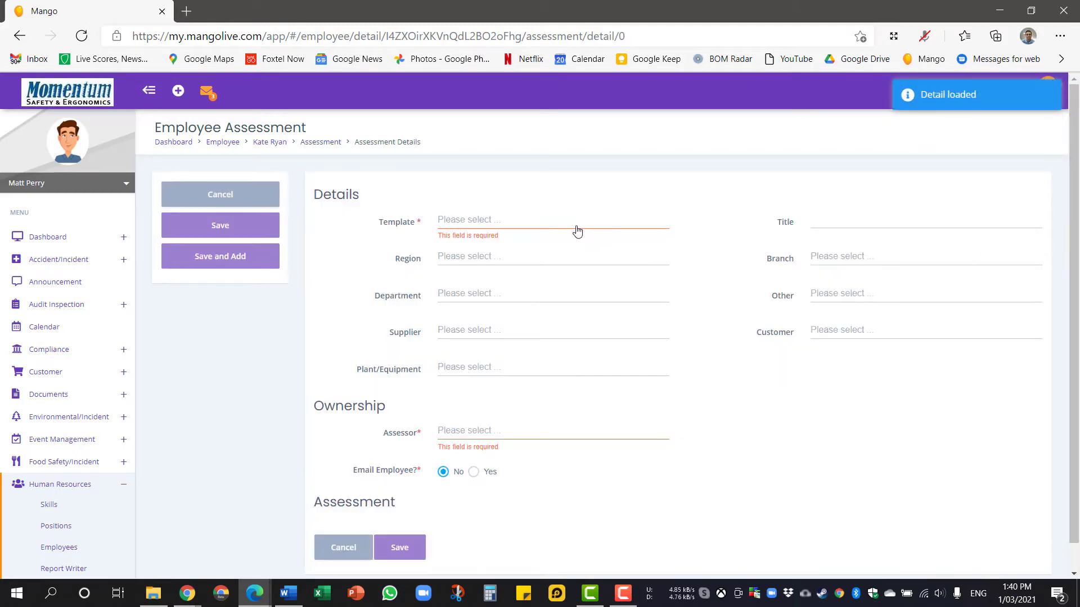
# Choose the Hazardous Chemical Management template and title the assessment 'Hazardous Chemical Manage'.
pyautogui.click(577, 230)
pyautogui.click(383, 299)
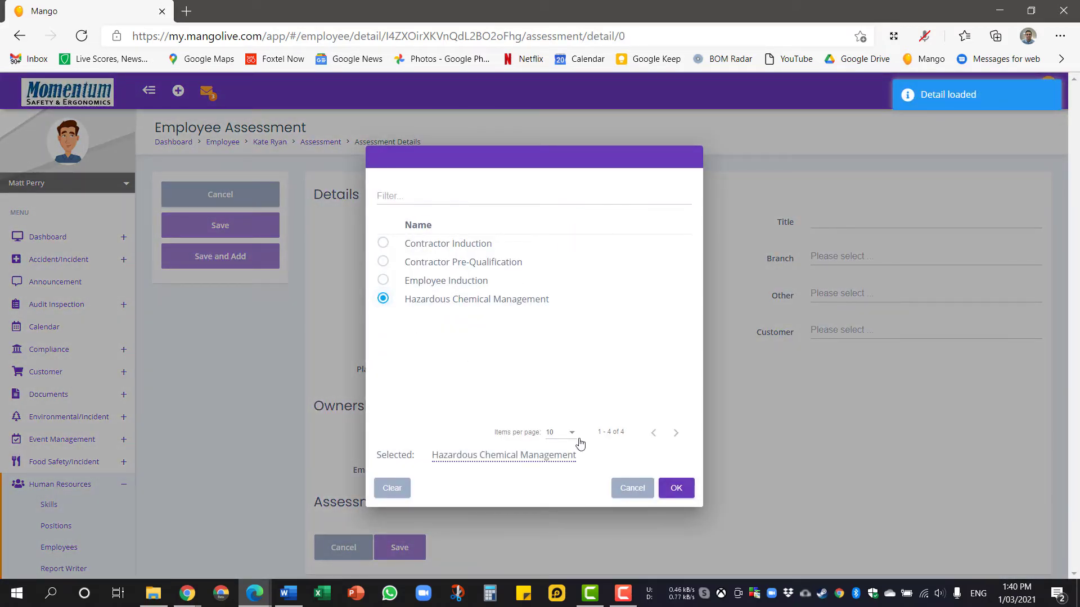
pyautogui.click(675, 489)
pyautogui.click(854, 219)
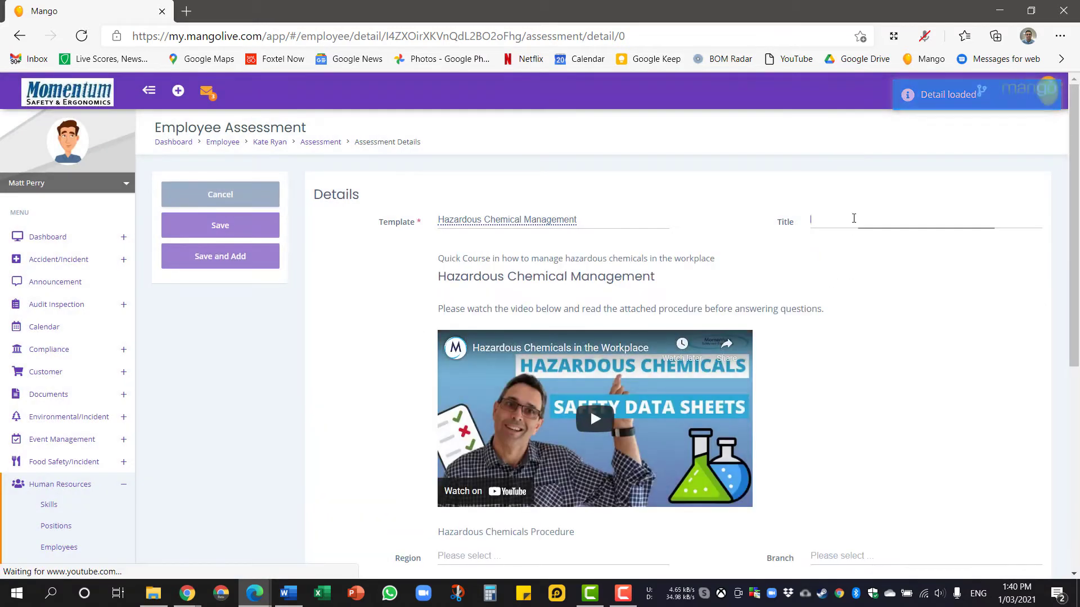
pyautogui.write('Haz')
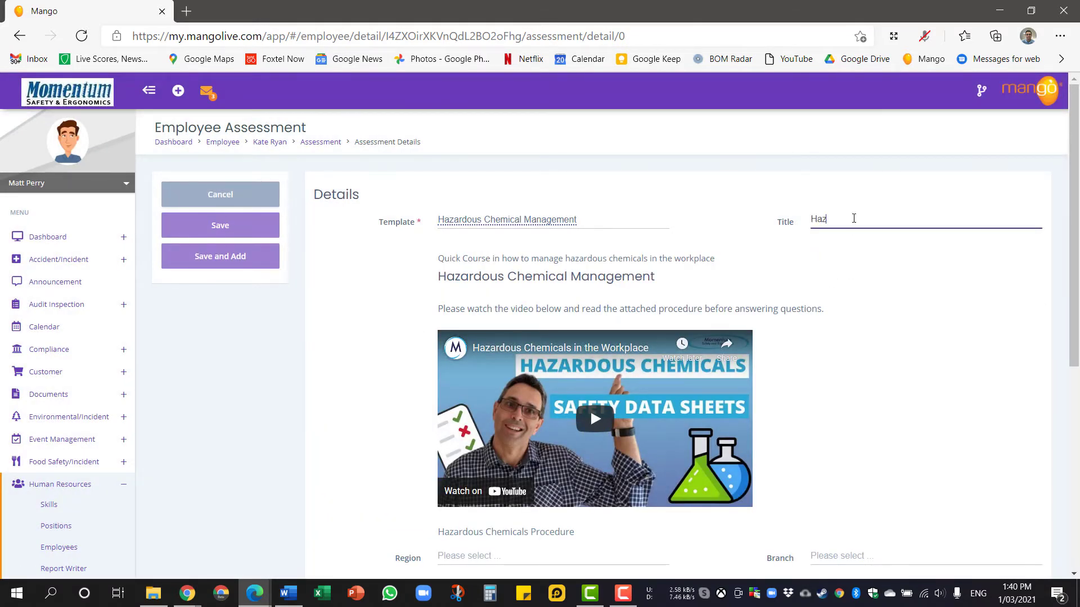
pyautogui.write('ardous Chemical Management 2021')
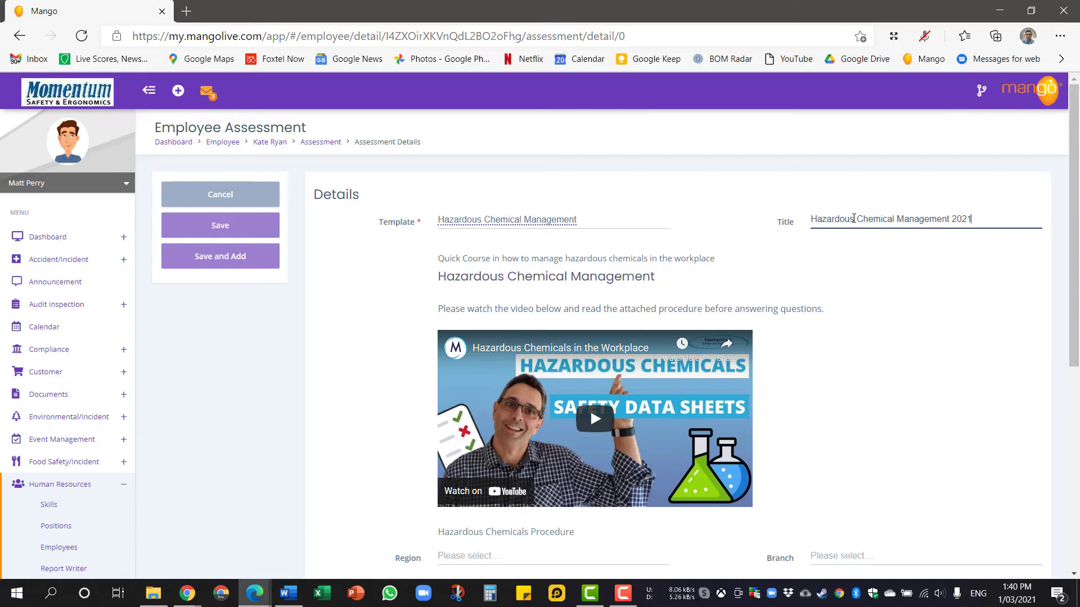
# Set region to Queensland, branch to Brisbane and department to Administrations.
pyautogui.scroll(-5, 850, 381)
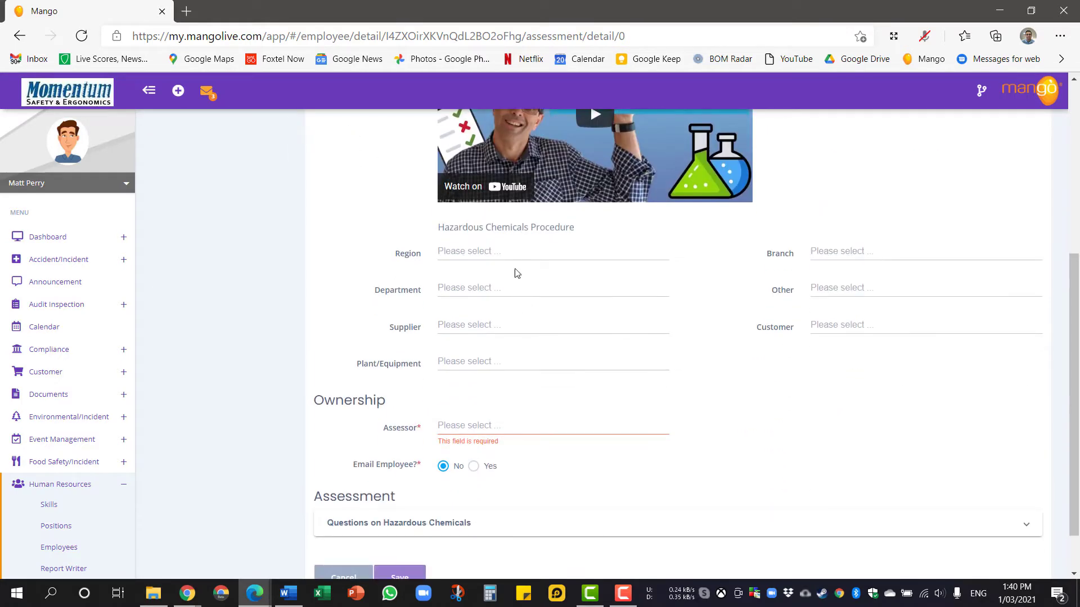
pyautogui.click(513, 257)
pyautogui.click(384, 245)
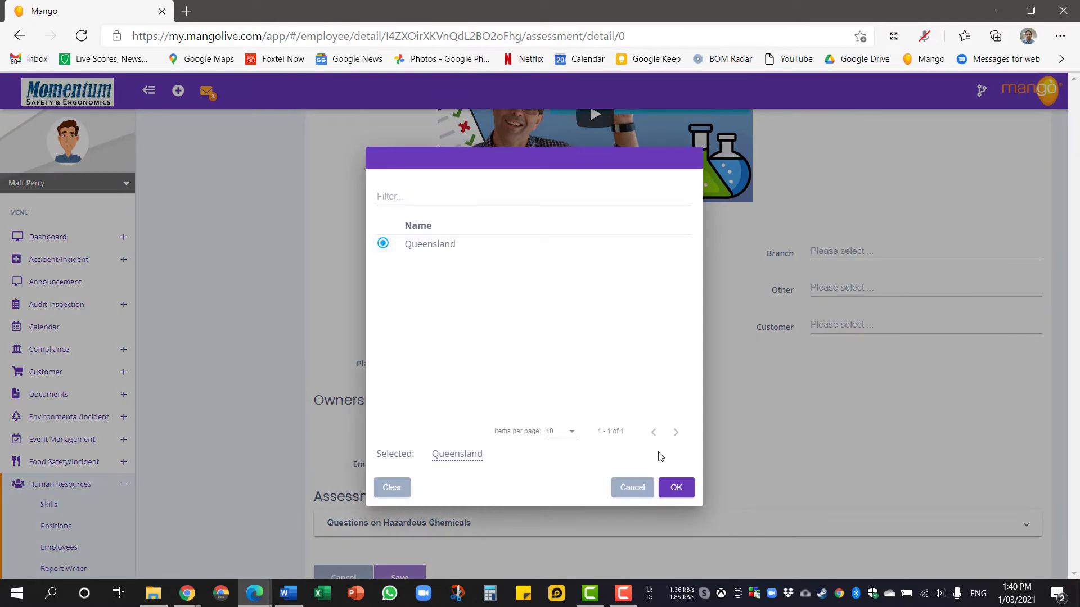
pyautogui.click(674, 487)
pyautogui.click(861, 254)
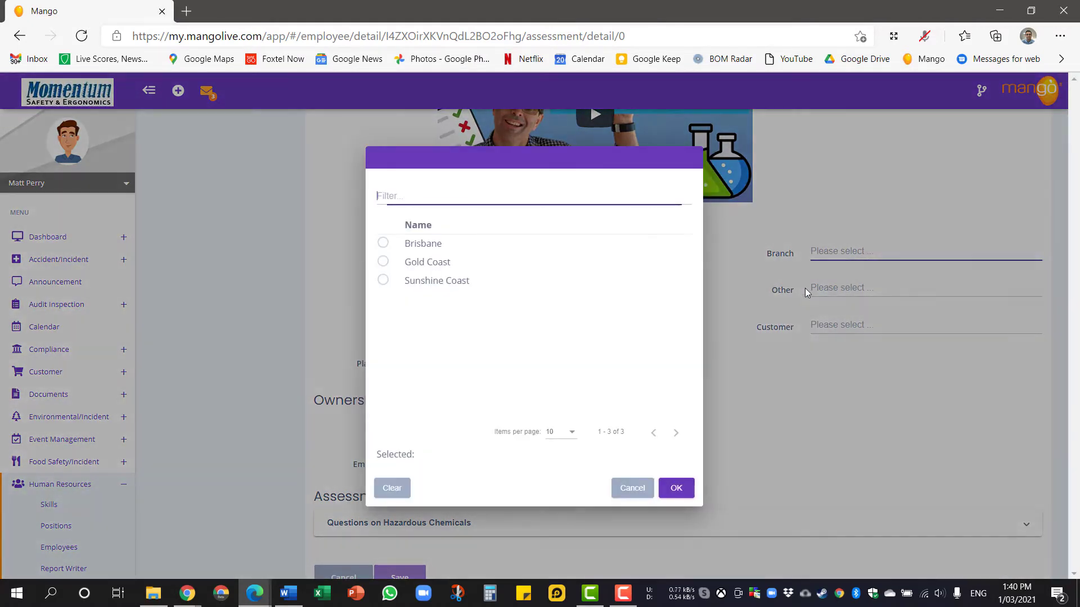
pyautogui.click(382, 243)
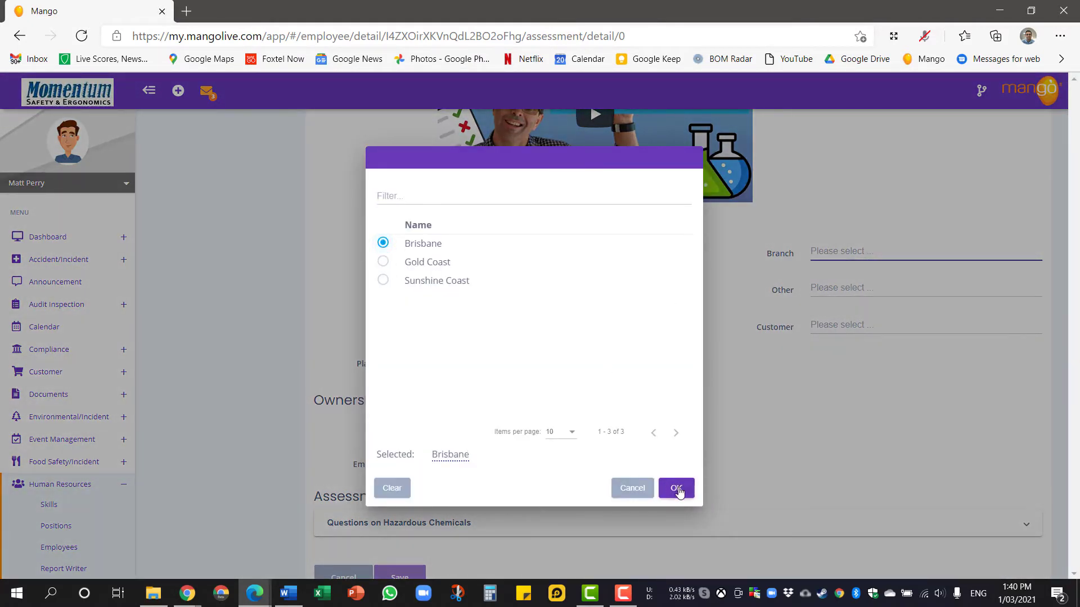
pyautogui.click(677, 489)
pyautogui.click(467, 289)
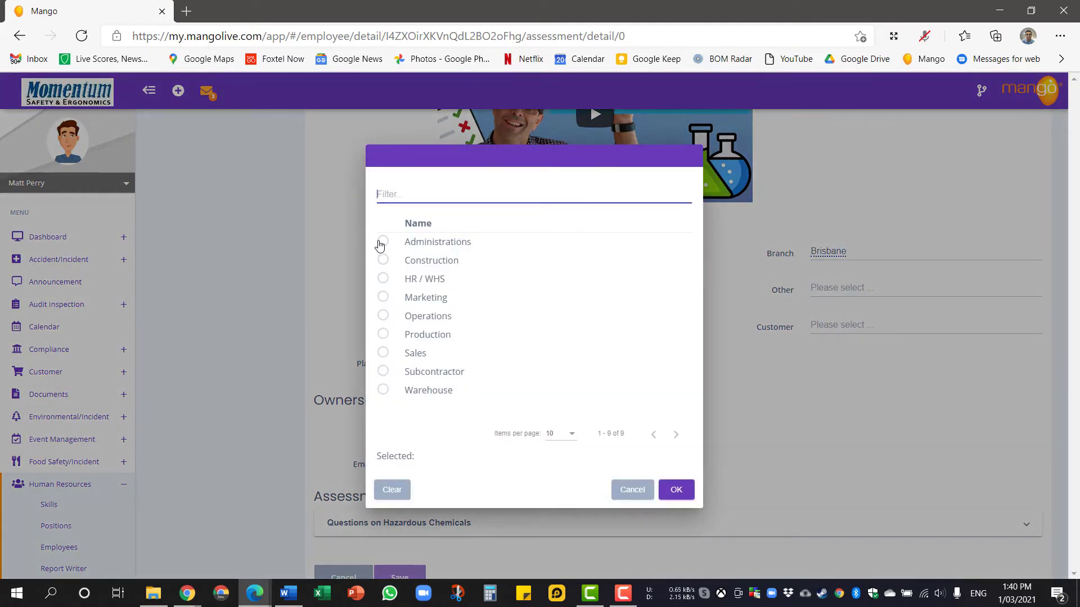
pyautogui.click(382, 243)
pyautogui.click(667, 489)
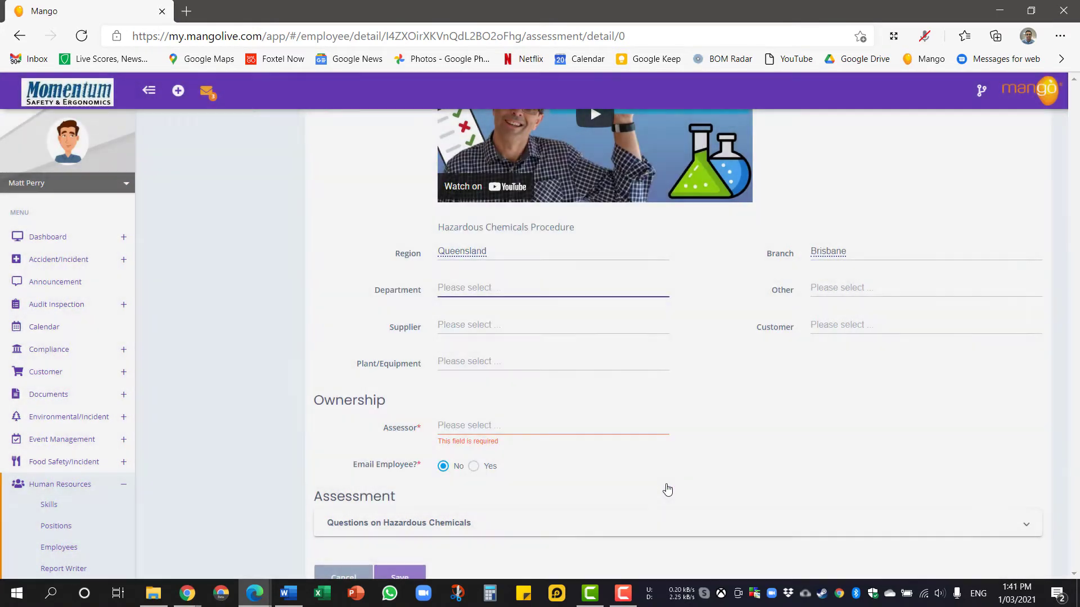
# Choose the assessor, turn on emailing the employee with the saved address, and save the assessment.
pyautogui.click(553, 433)
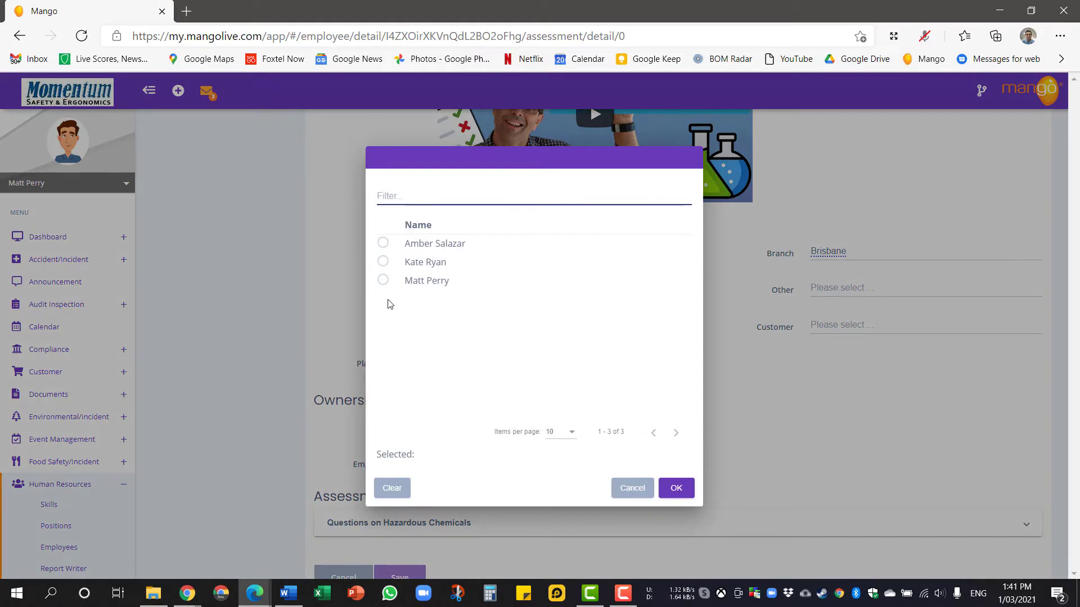
pyautogui.click(382, 280)
pyautogui.click(675, 488)
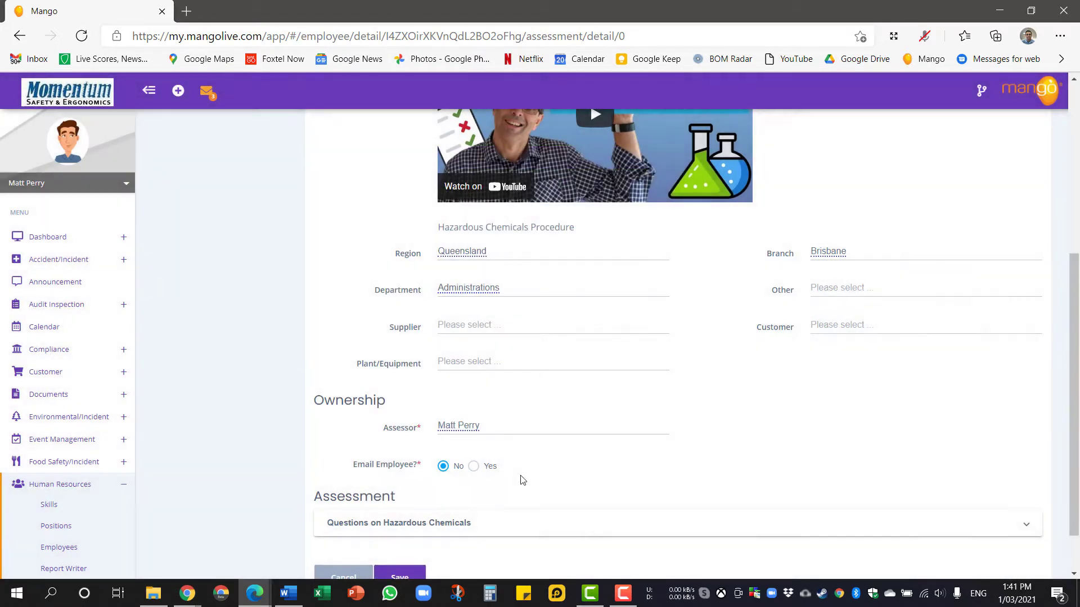
pyautogui.click(473, 466)
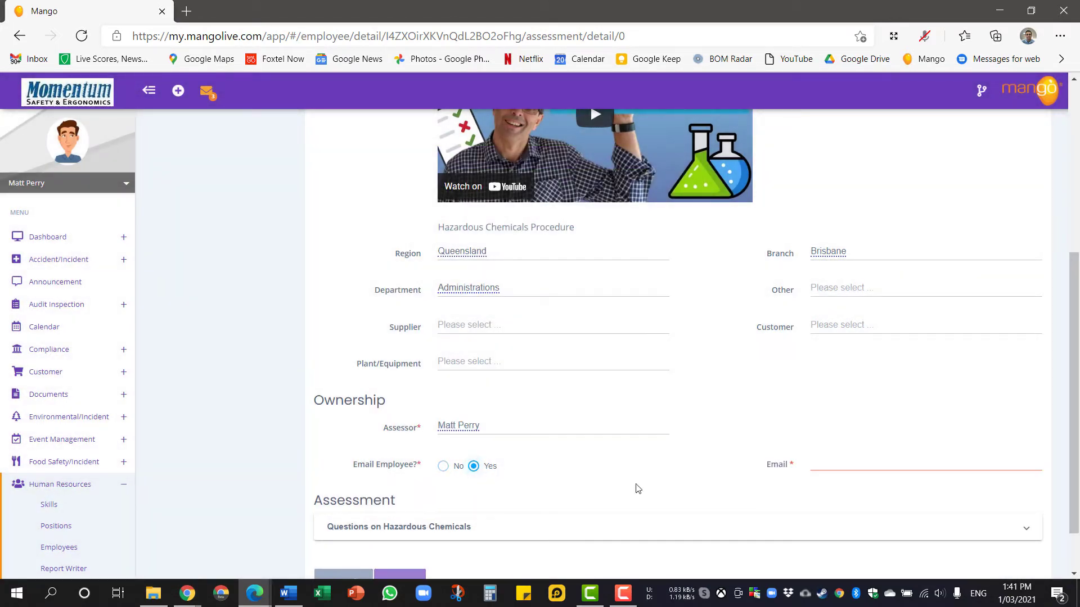
pyautogui.click(827, 466)
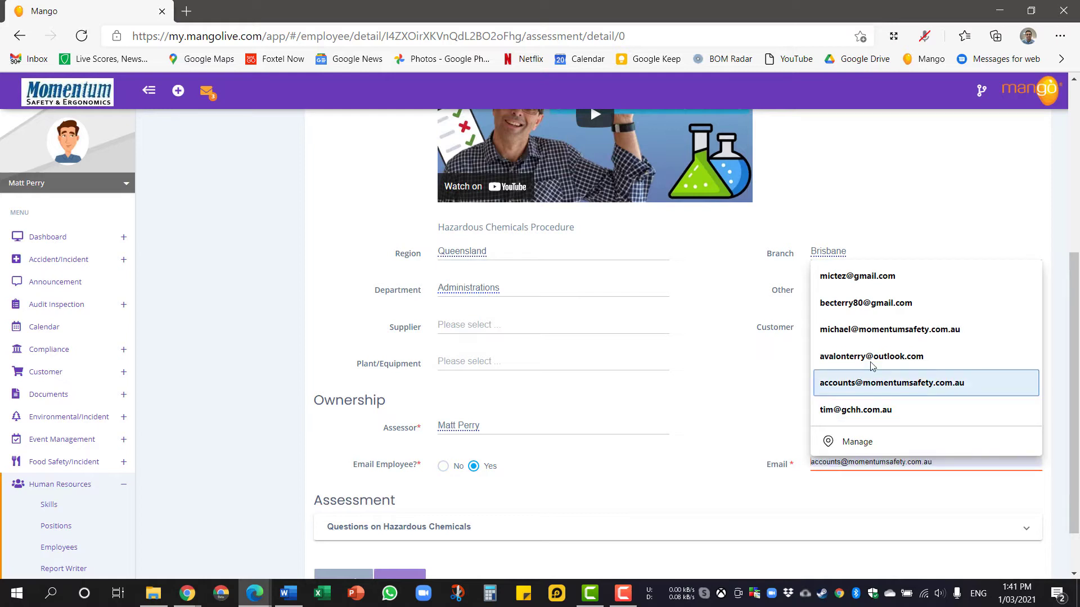
pyautogui.click(884, 331)
pyautogui.click(714, 433)
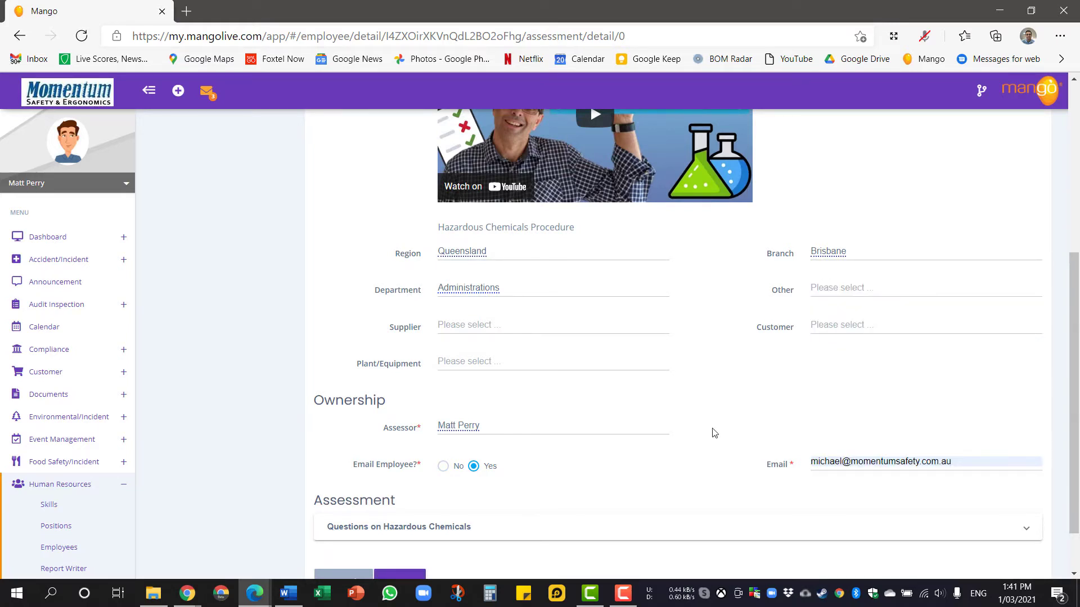
pyautogui.scroll(-1, 714, 433)
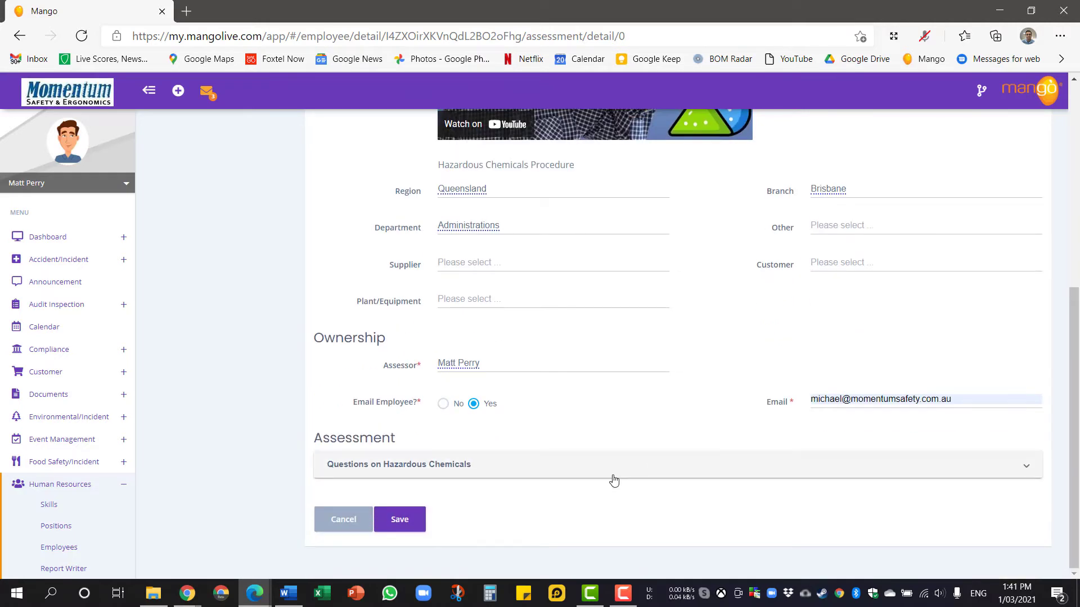
pyautogui.click(399, 518)
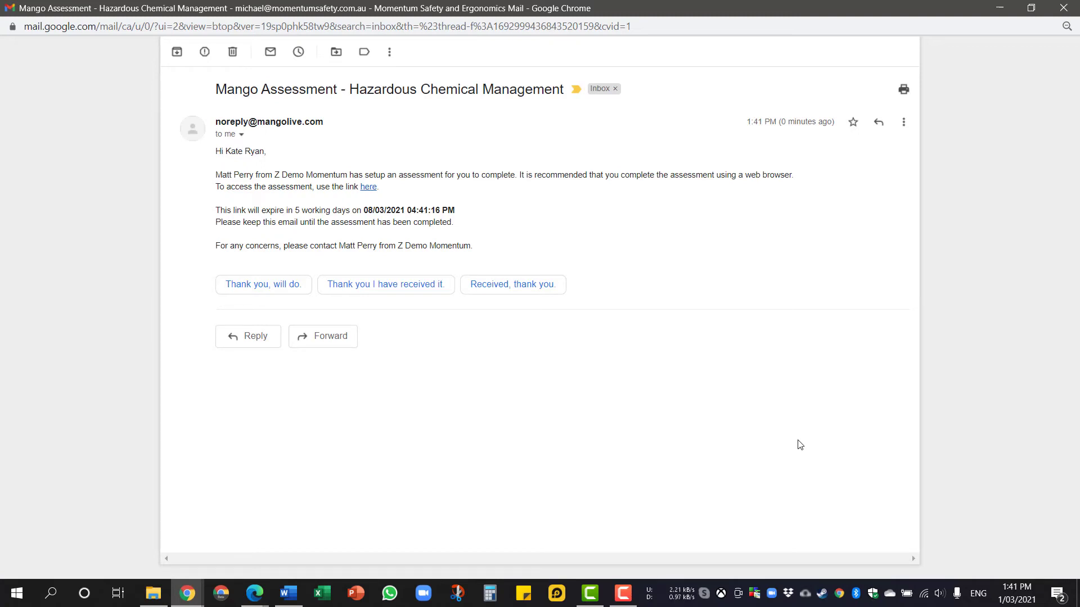
# Follow the email's 'here' link to open the Hazardous Chemical Management 2021 assessment form.
pyautogui.click(368, 186)
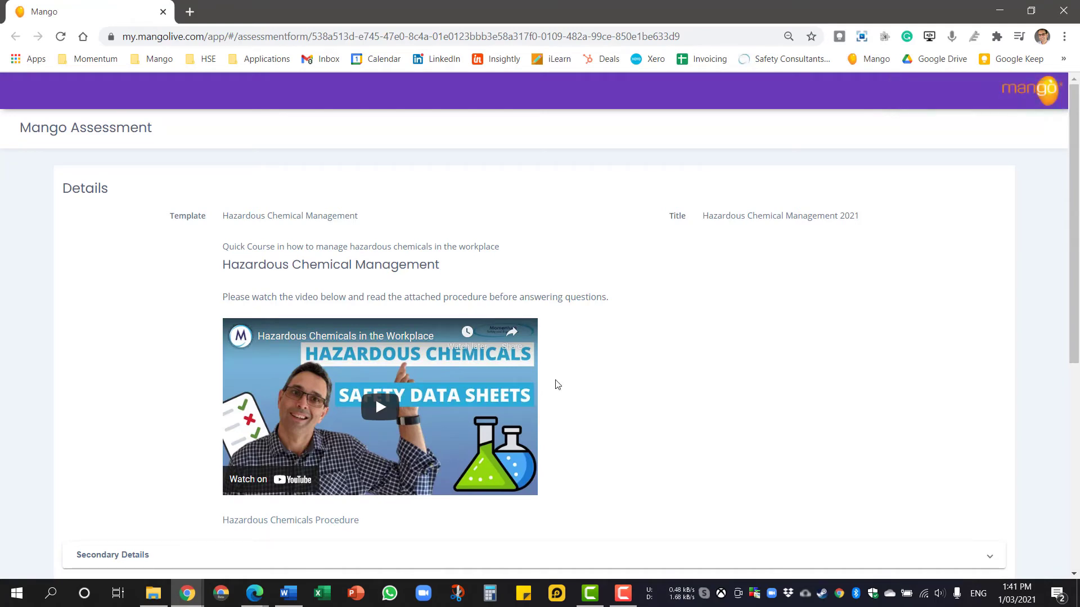
# Play the Hazardous Chemicals in the Workplace training video in full screen, then return it to normal size.
pyautogui.click(380, 407)
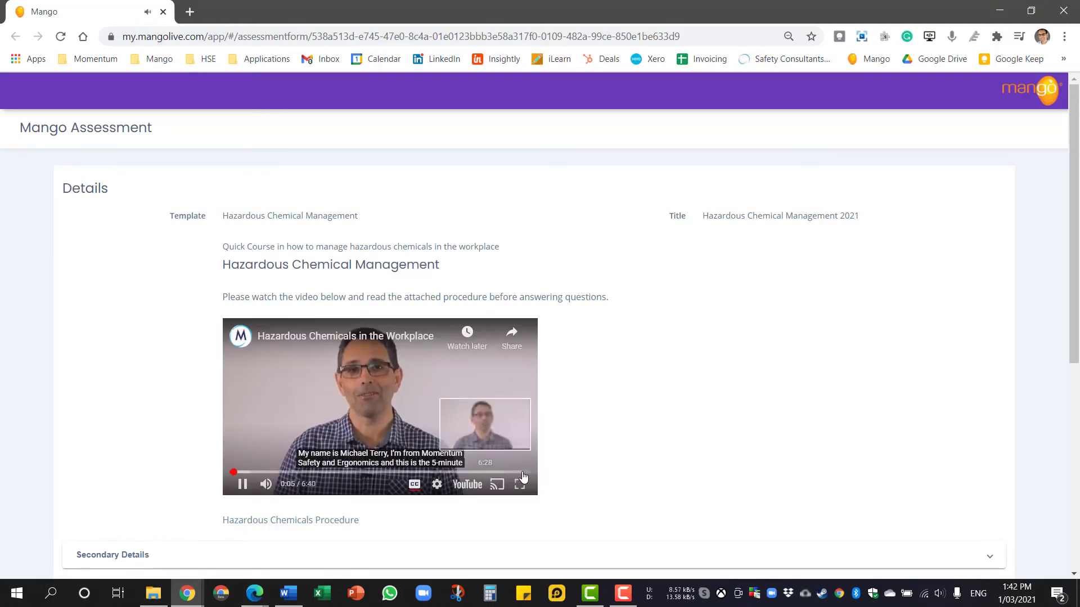
pyautogui.click(519, 491)
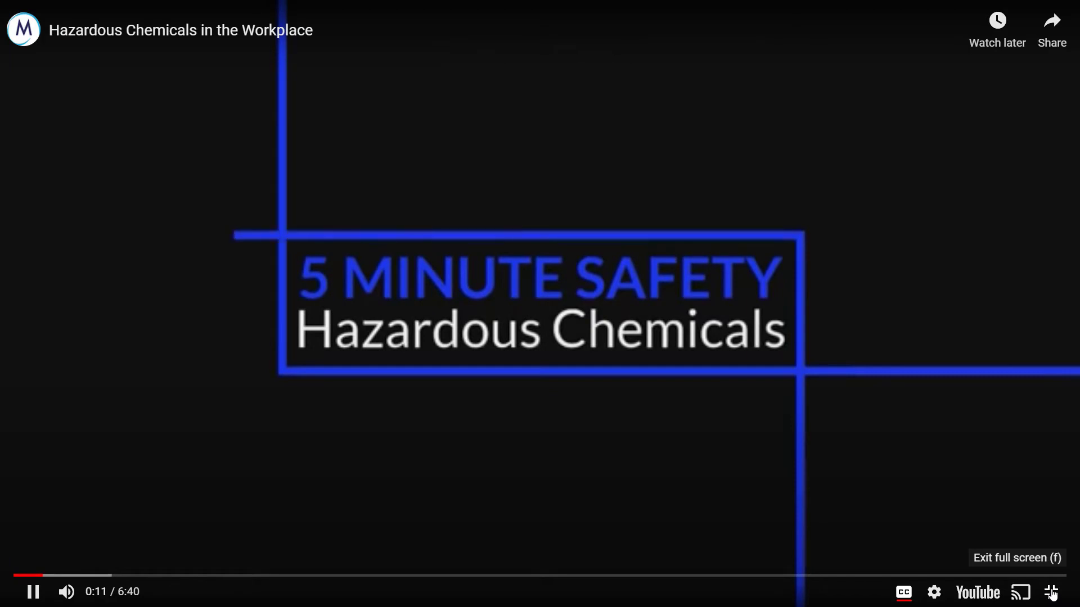
pyautogui.click(1052, 593)
# Scroll to the questions, check question 01's answer choices, and download the Hazardous Chemicals Procedure.
pyautogui.scroll(-1, 679, 393)
pyautogui.scroll(-5, 679, 393)
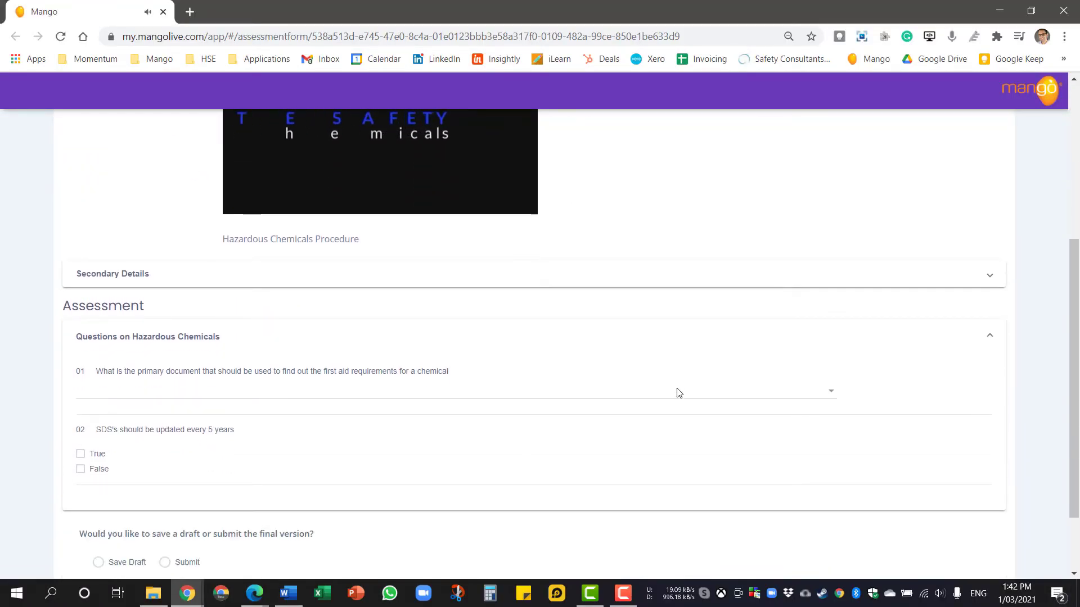
pyautogui.click(248, 390)
pyautogui.click(679, 227)
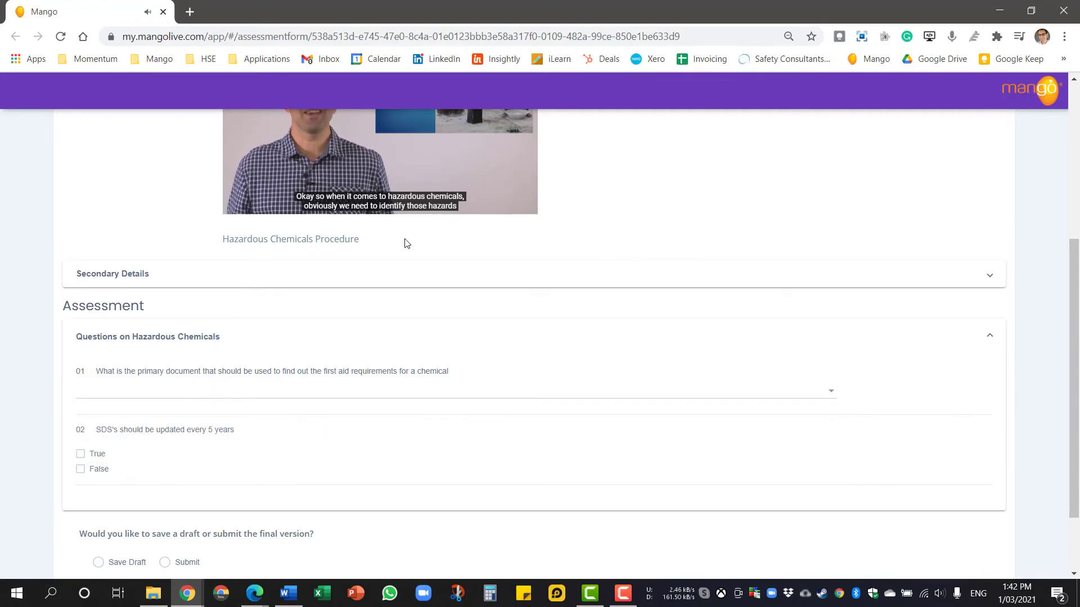
pyautogui.click(349, 240)
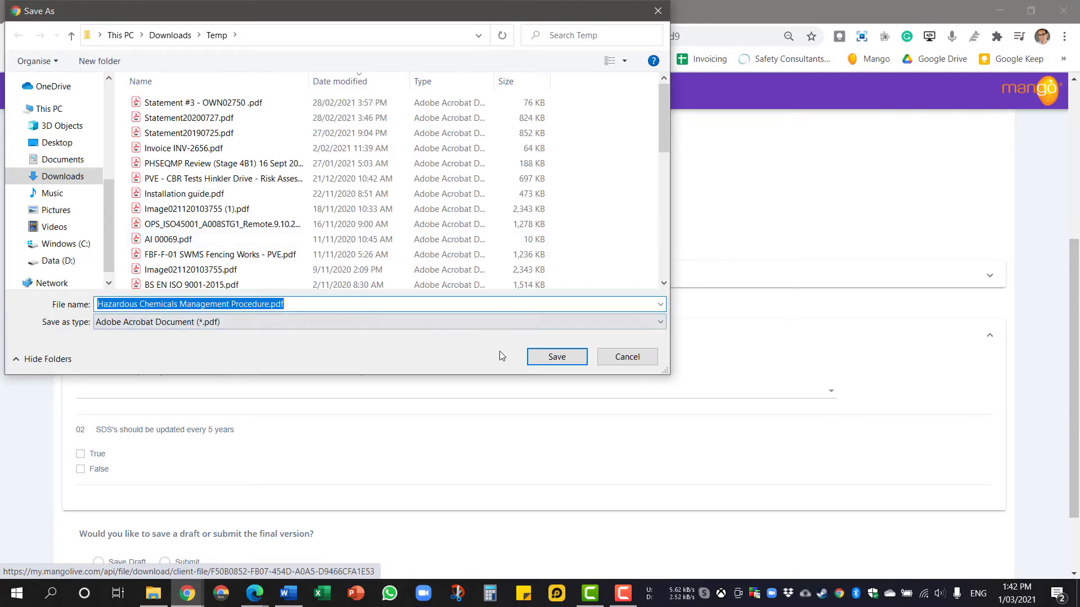
# Save 'Hazardous Chemicals Management Procedure.pdf' to Downloads\Temp, read it through, then close it.
pyautogui.click(537, 357)
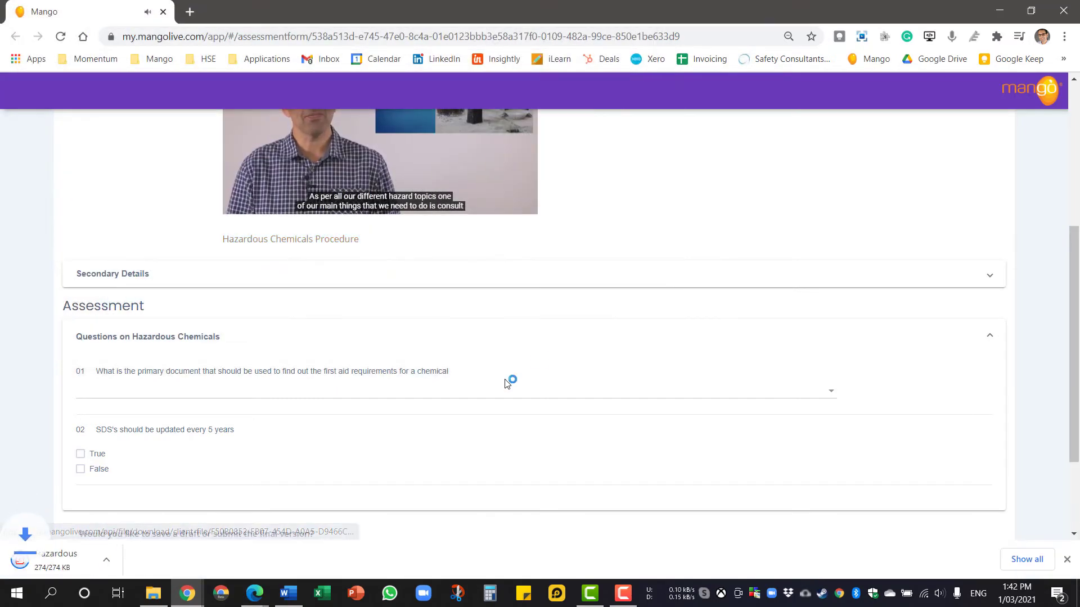
pyautogui.click(78, 558)
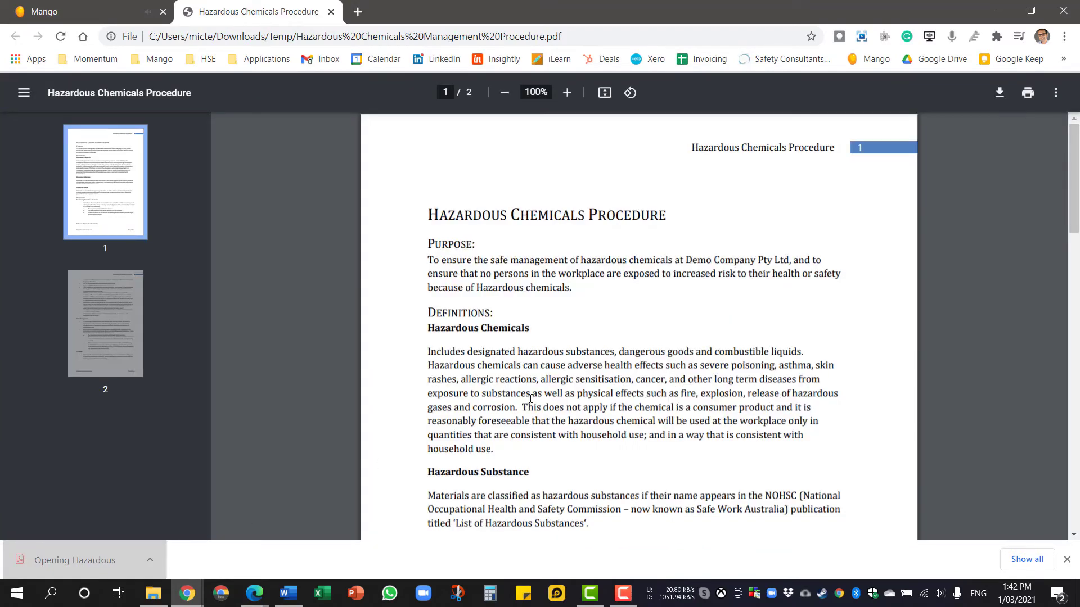
pyautogui.scroll(-15, 530, 398)
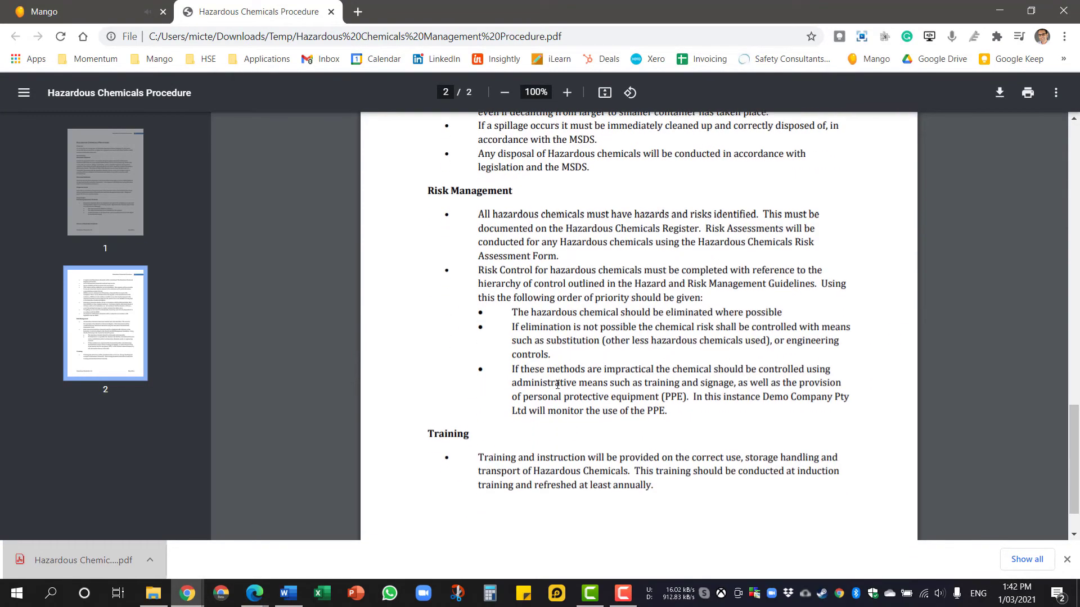
pyautogui.scroll(-1, 557, 385)
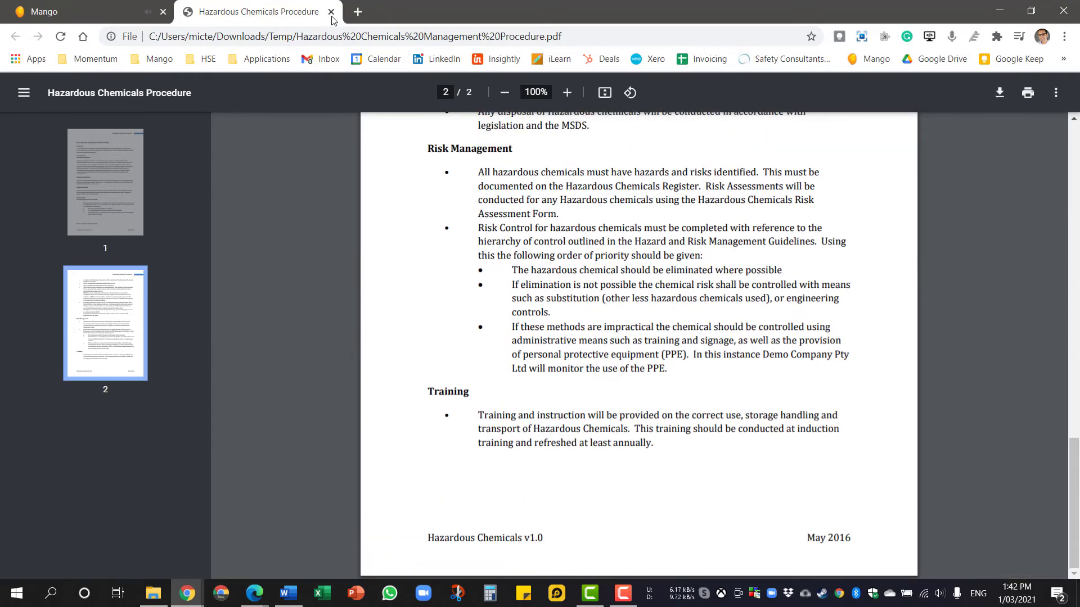
pyautogui.click(331, 12)
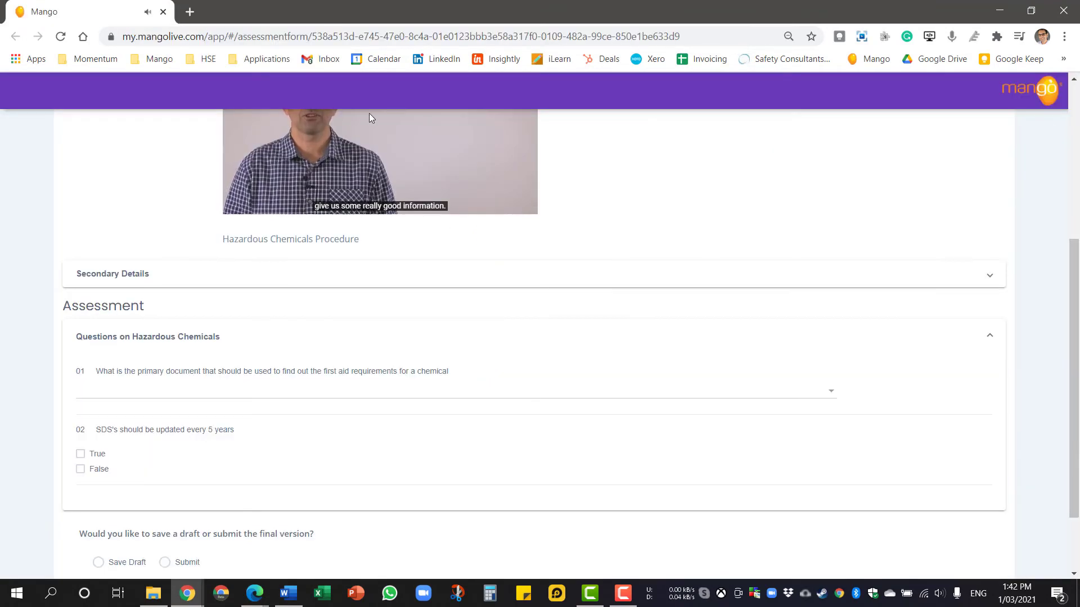
# Answer question 01 with SDS and question 02 with True.
pyautogui.click(116, 395)
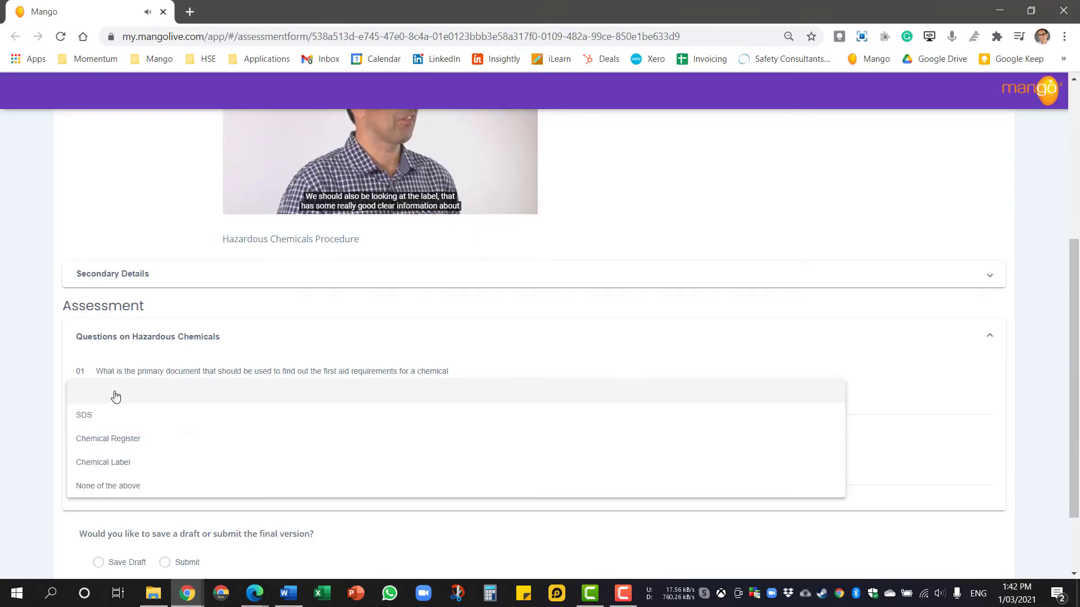
pyautogui.click(100, 426)
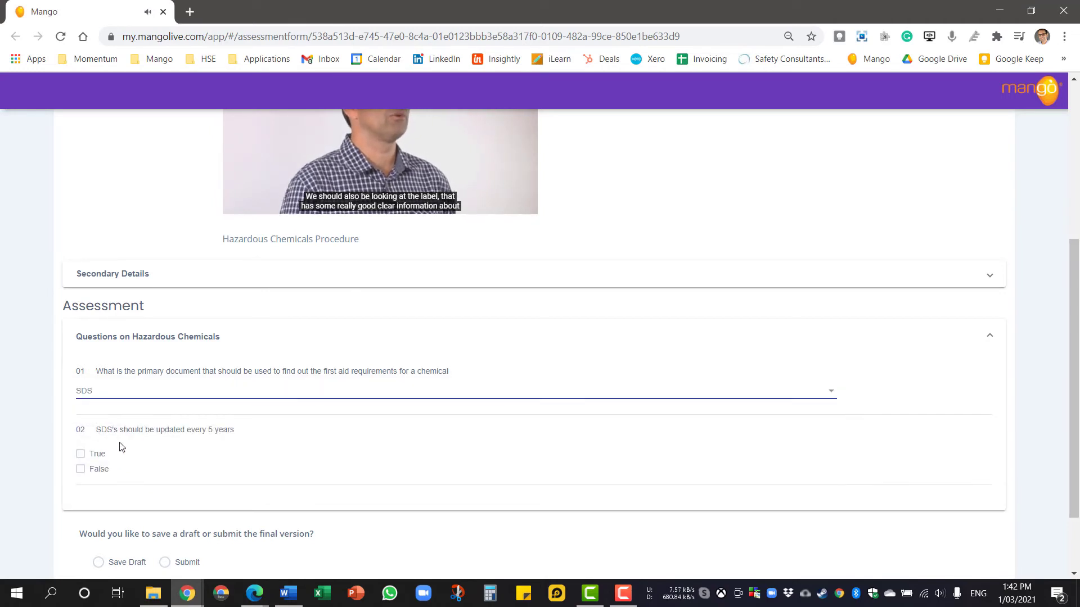
pyautogui.click(80, 454)
# Choose Submit as the final version, enter the employee's name as the signature, and save.
pyautogui.scroll(-2, 289, 470)
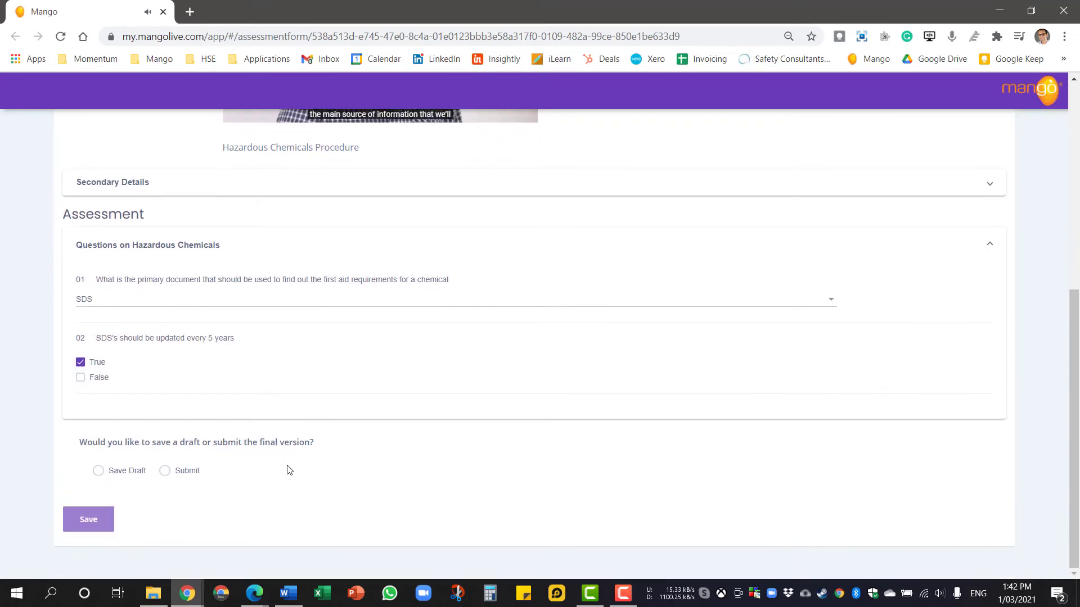
pyautogui.click(176, 471)
pyautogui.click(200, 496)
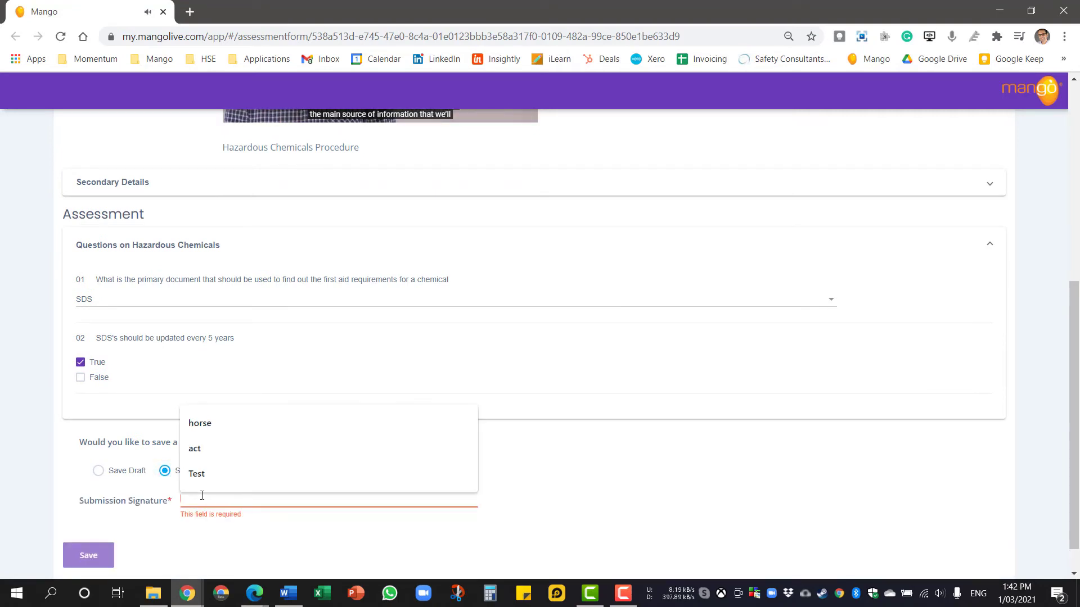
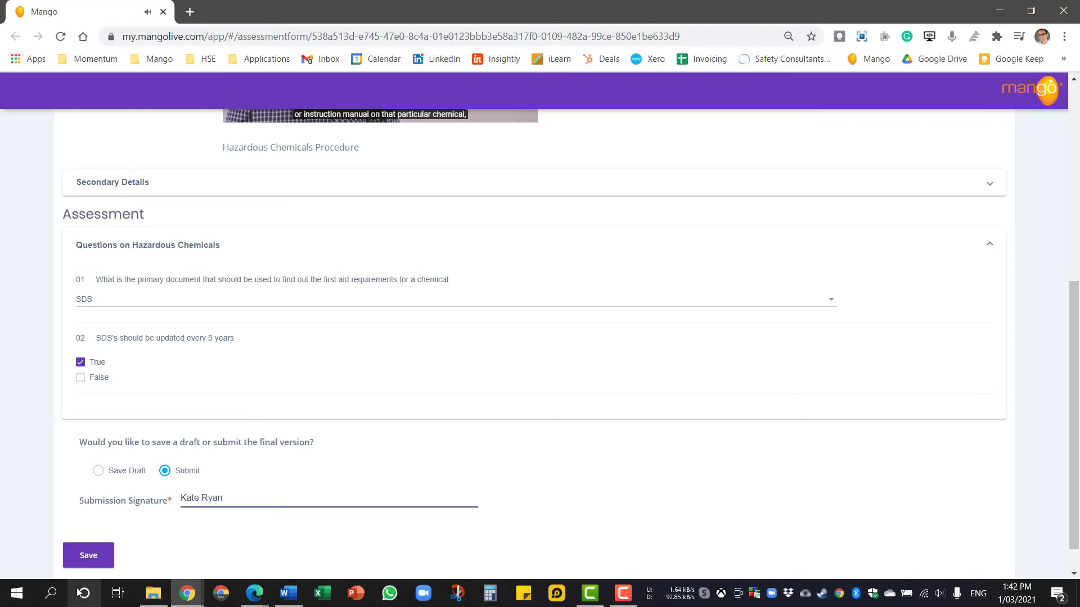
pyautogui.click(90, 562)
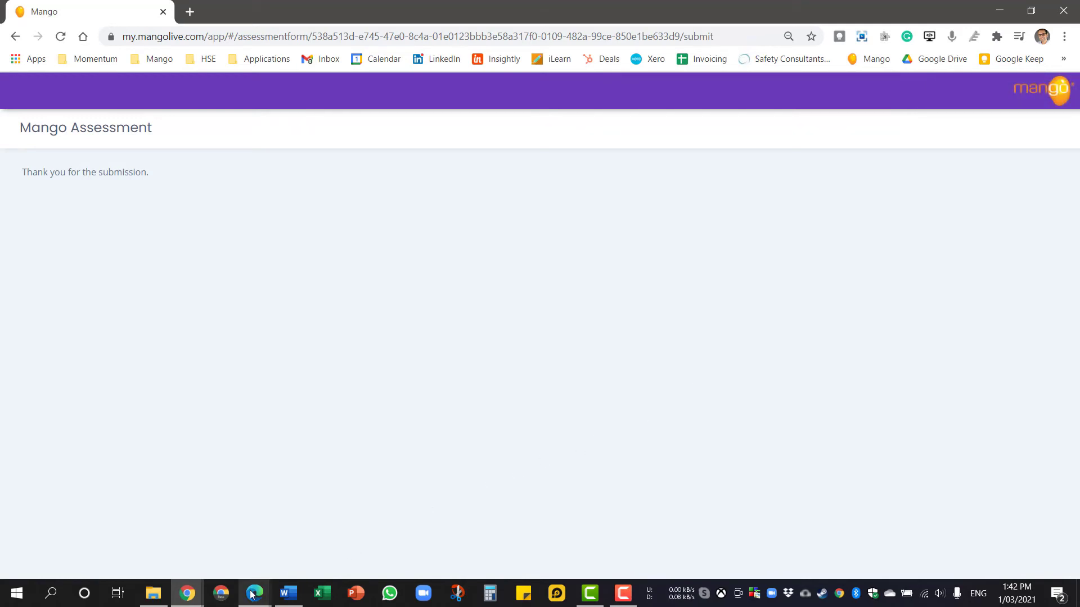
# In the assessor's window, open the Hazardous Chemical Management 2021 assessment pending review from the dashboard.
pyautogui.moveTo(251, 594)
pyautogui.click(232, 554)
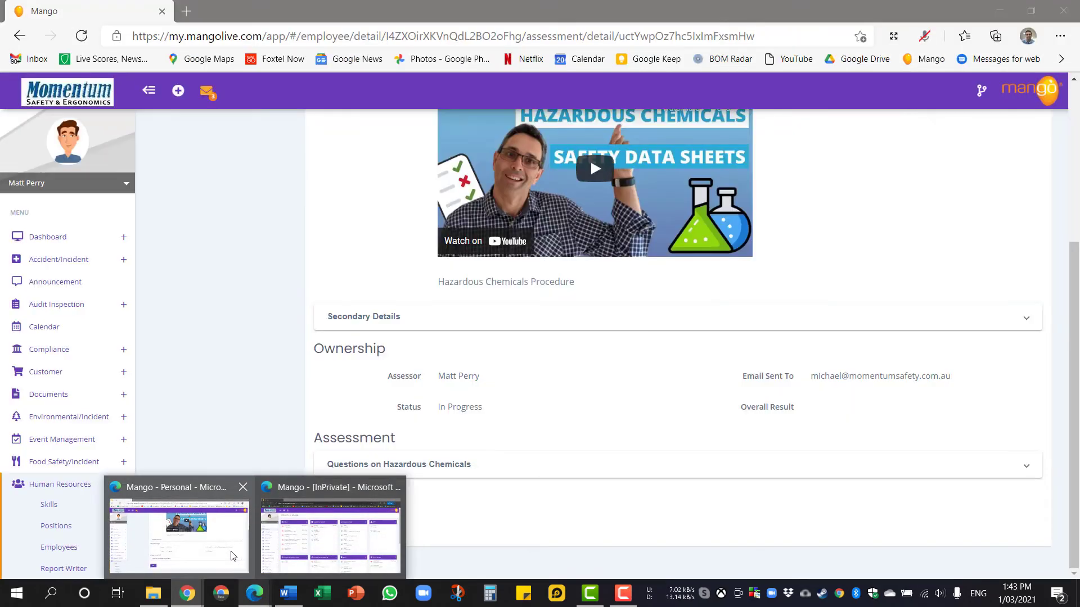
pyautogui.scroll(8, 193, 445)
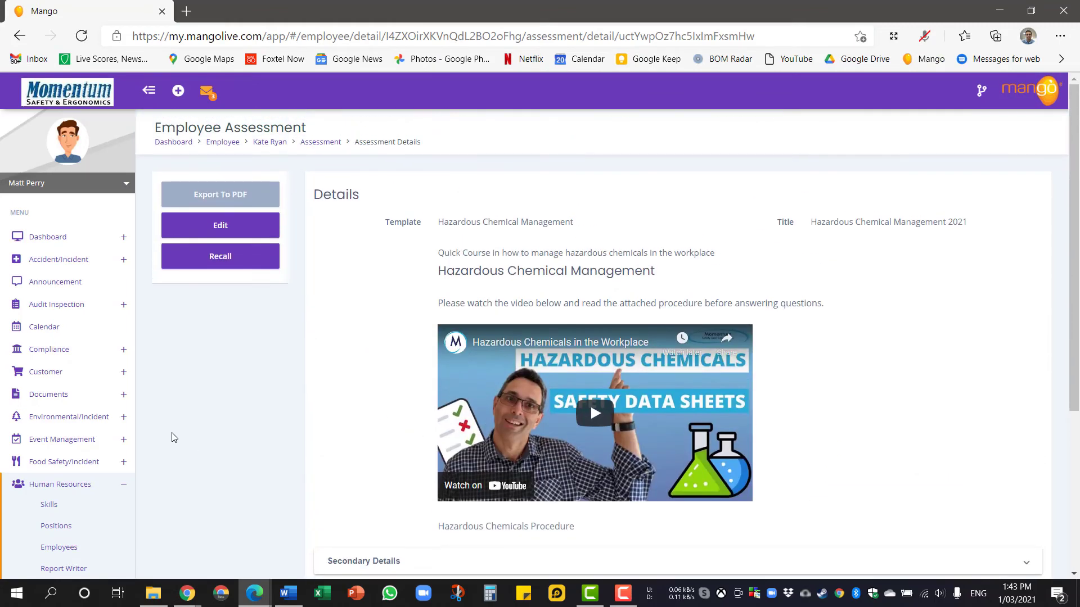
pyautogui.click(77, 97)
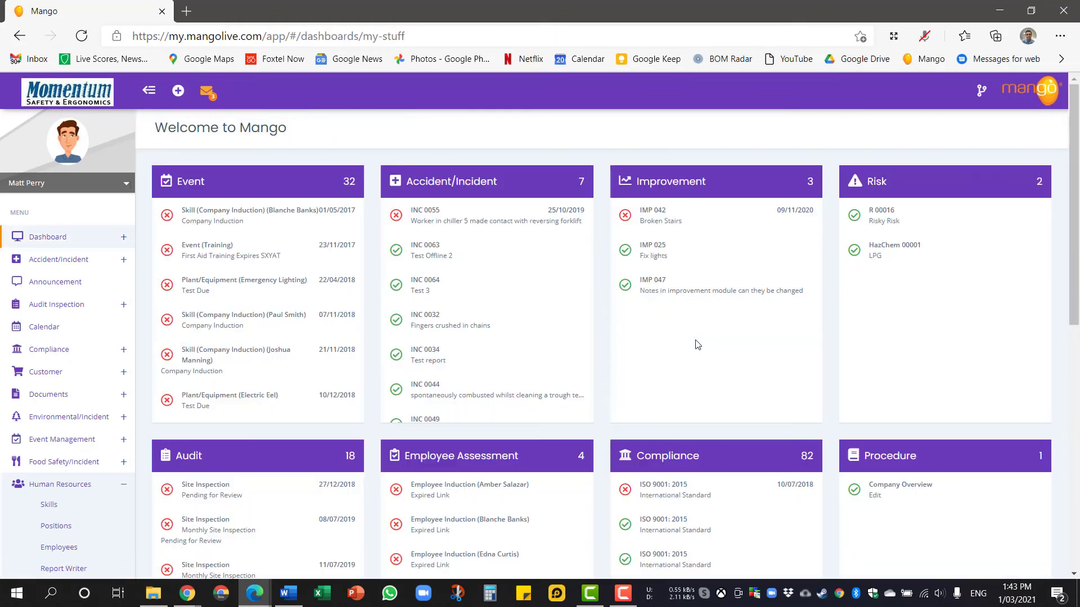
pyautogui.scroll(-8, 791, 365)
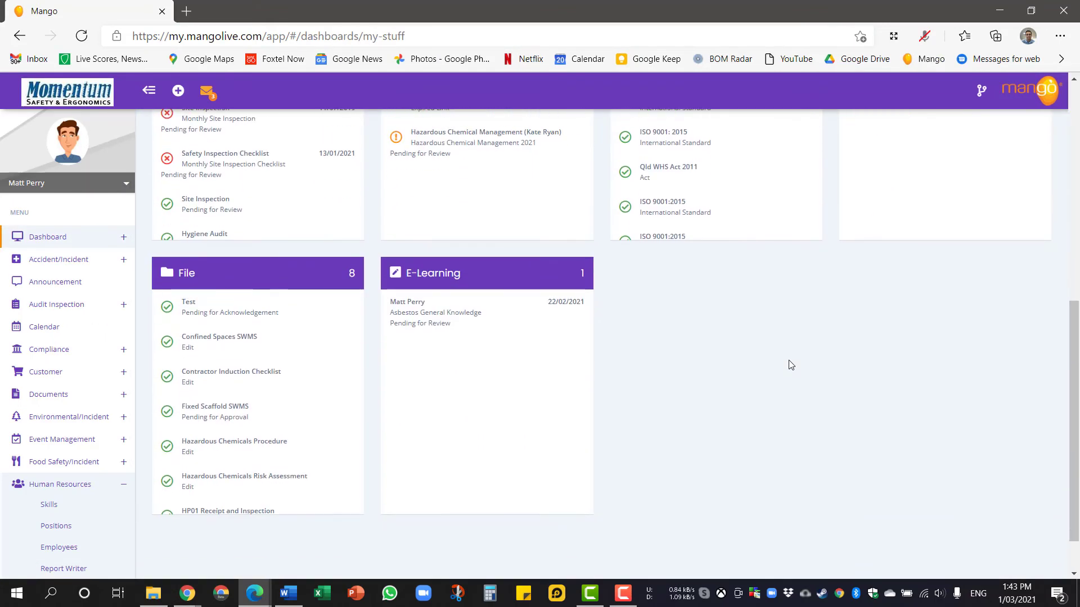
pyautogui.scroll(-1, 791, 364)
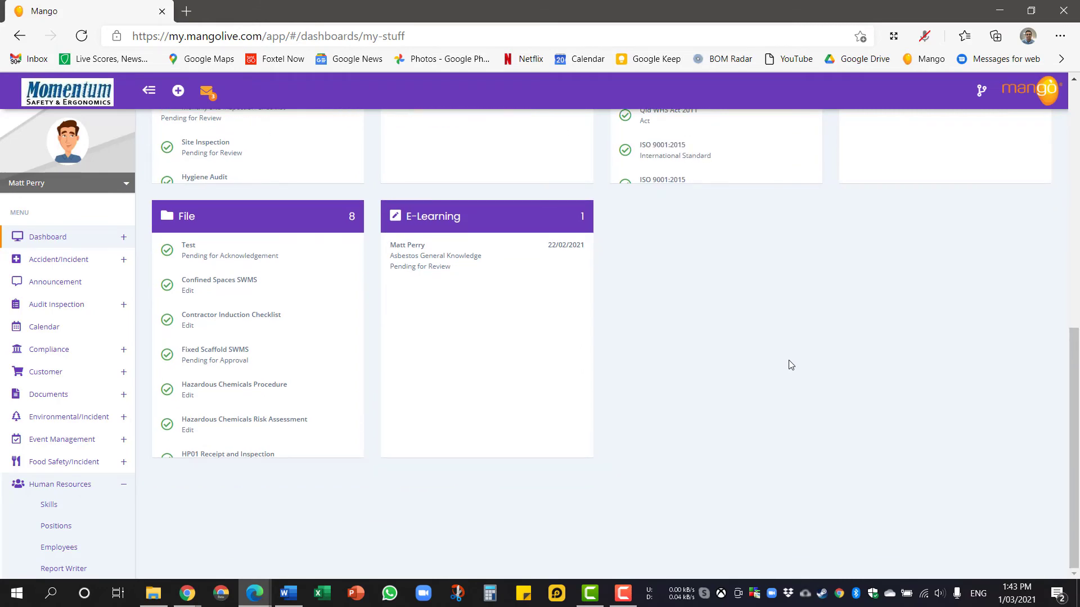
pyautogui.scroll(7, 791, 365)
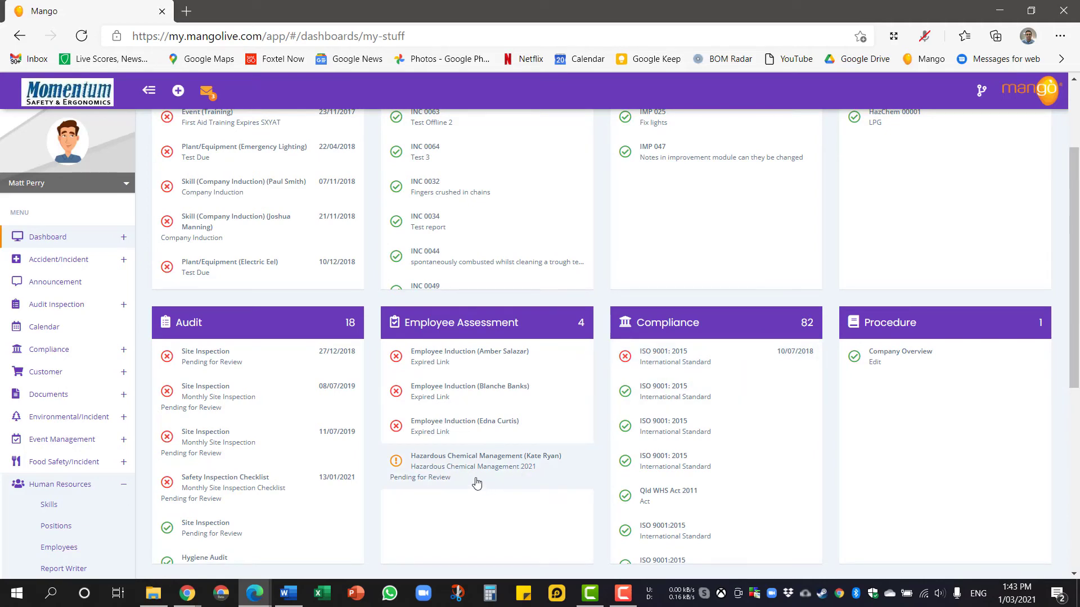
pyautogui.click(476, 483)
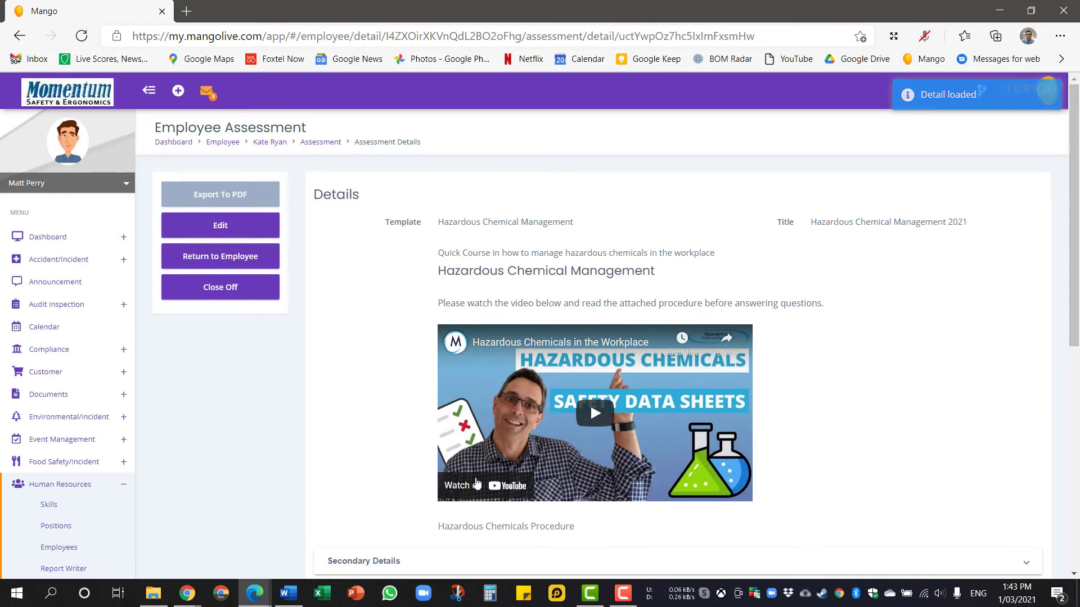
# Edit the assessment, mark questions 01 and 02 as Correct, and start a new section note.
pyautogui.click(192, 231)
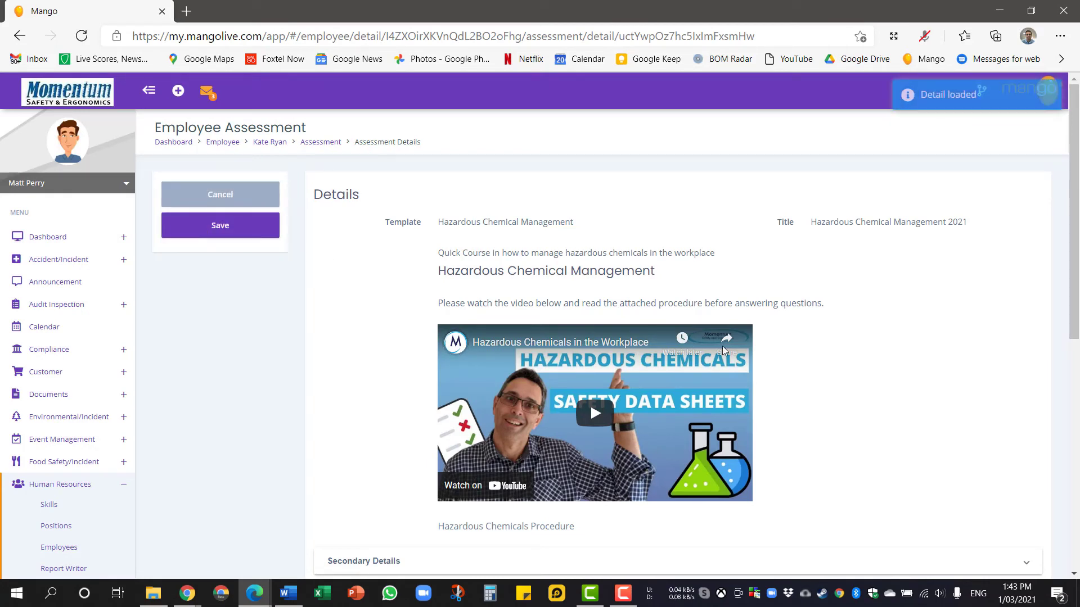
pyautogui.scroll(-8, 850, 375)
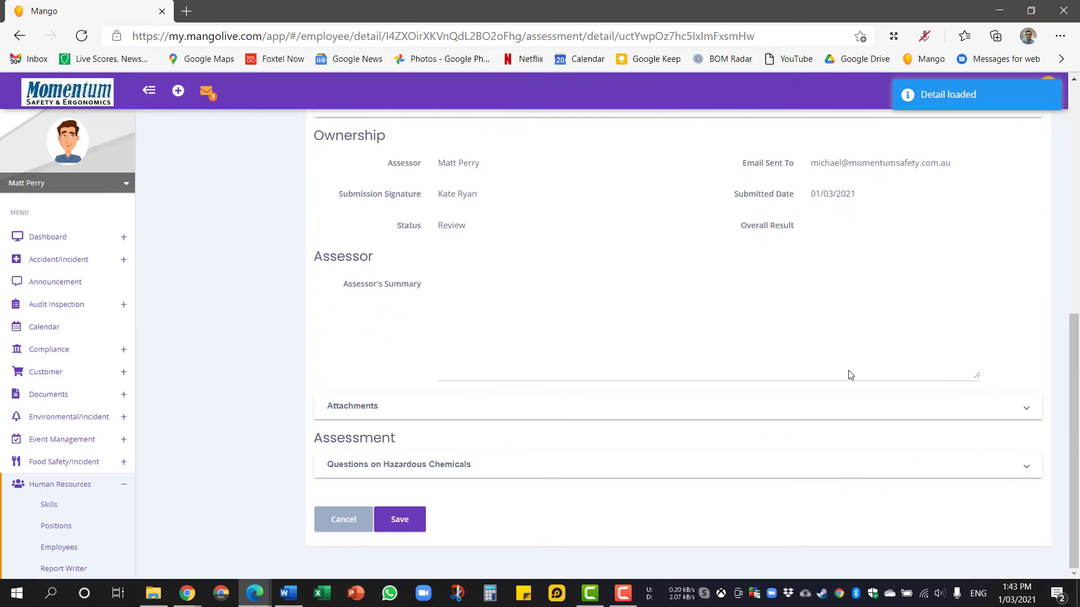
pyautogui.click(794, 466)
pyautogui.scroll(-3, 797, 468)
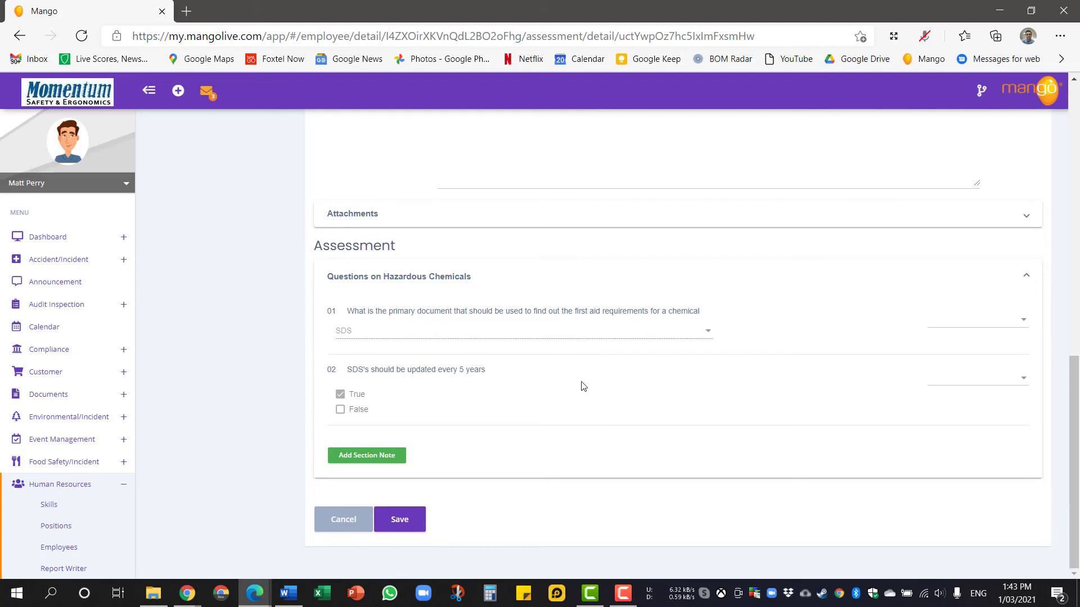
pyautogui.click(954, 318)
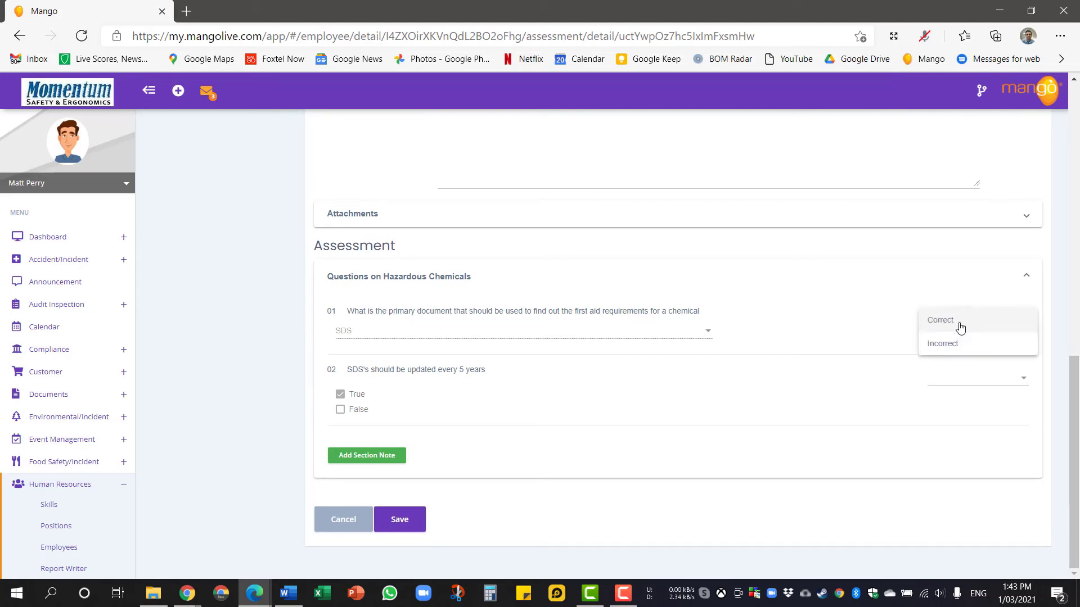
pyautogui.click(956, 323)
pyautogui.click(981, 385)
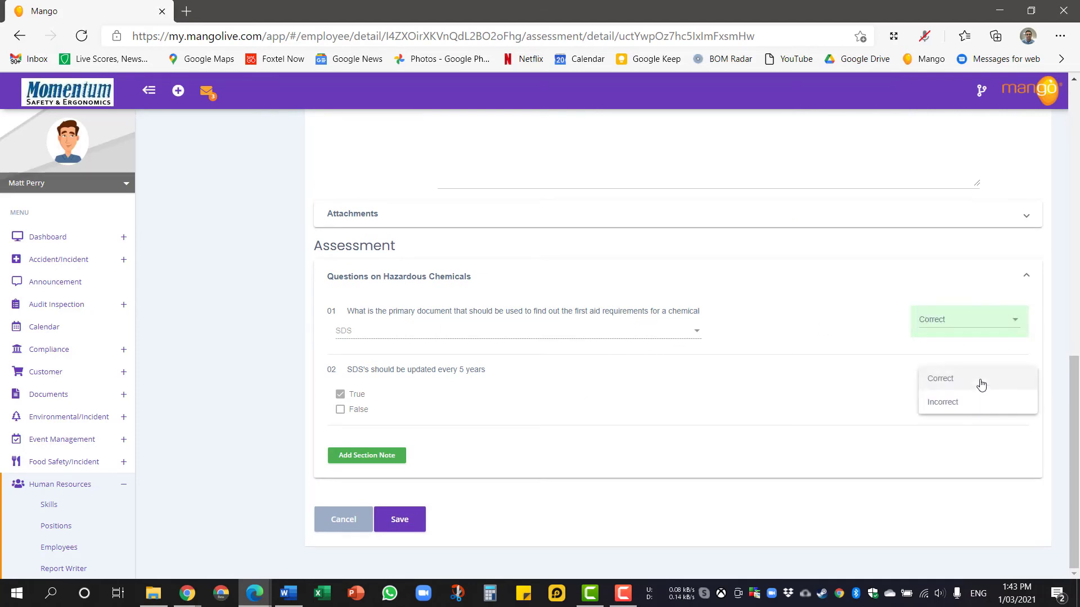
pyautogui.click(981, 385)
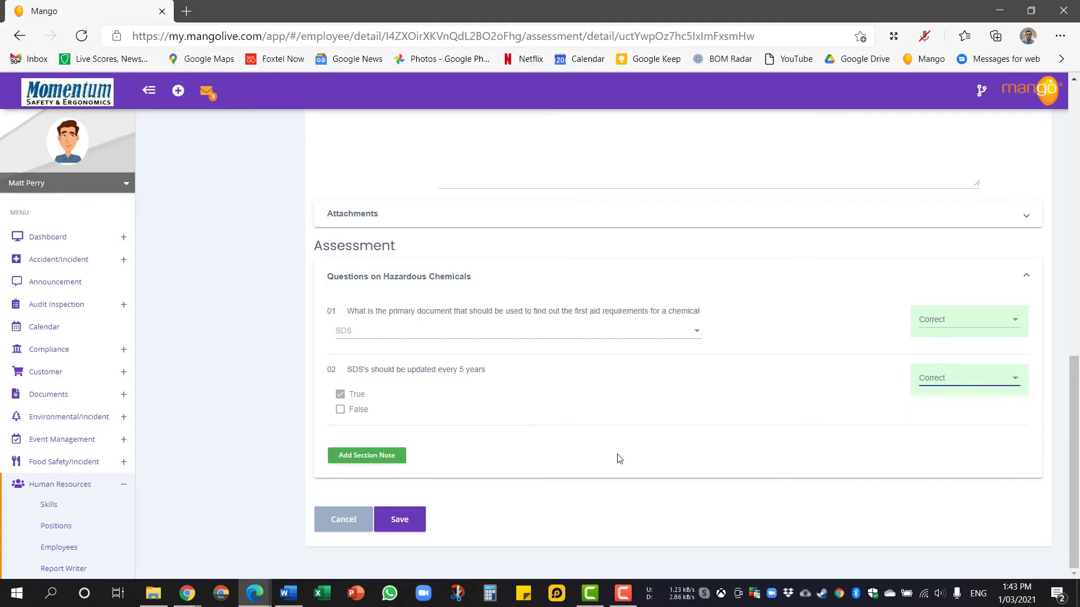
pyautogui.click(402, 456)
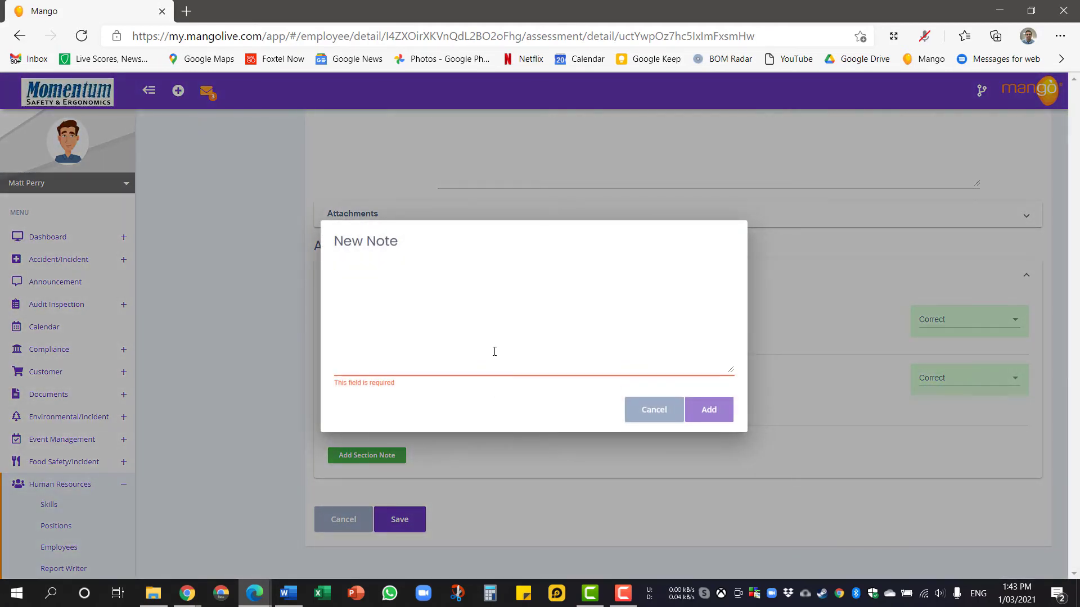
# Add the section note 'All Questions correctly answered' under the hazardous chemicals questions.
pyautogui.write('All Que')
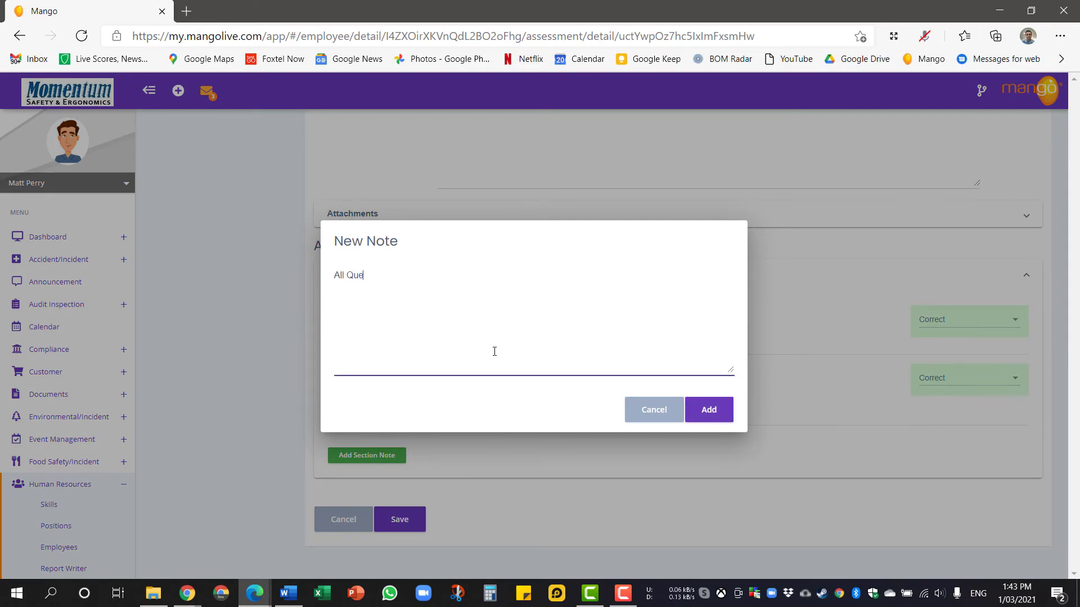
pyautogui.write('C')
pyautogui.press('BackSpace')
pyautogui.write('correctly answered')
pyautogui.click(726, 419)
pyautogui.scroll(-2, 728, 424)
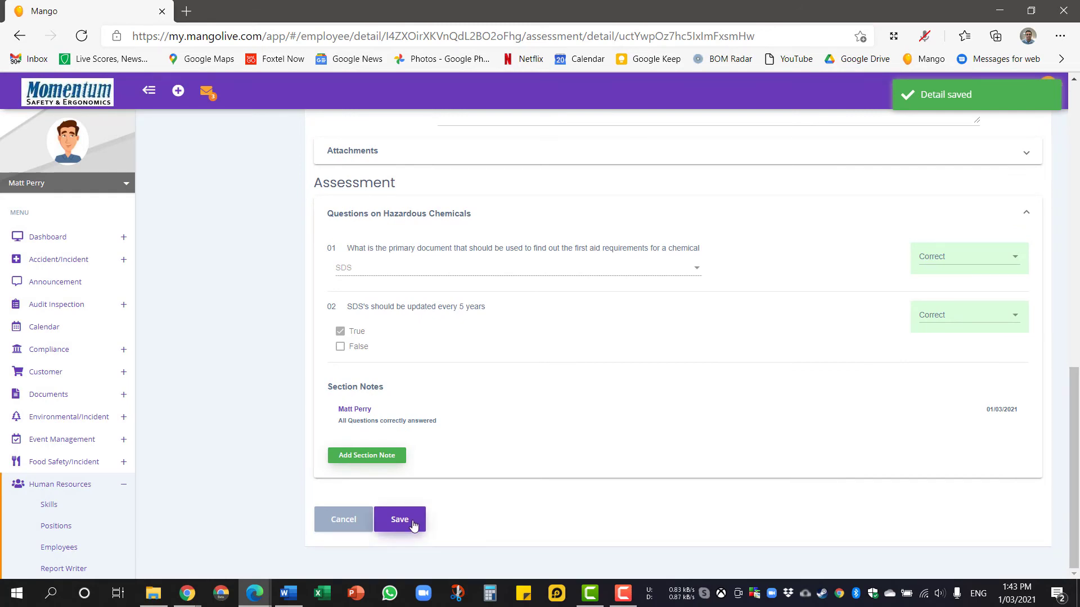
pyautogui.scroll(15, 470, 474)
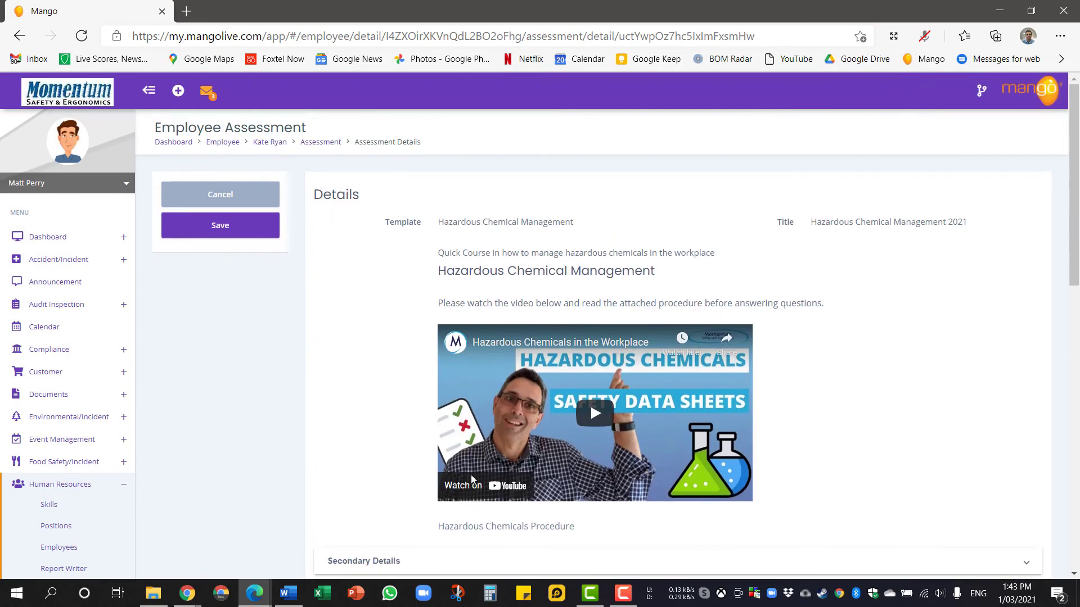
pyautogui.scroll(-15, 470, 474)
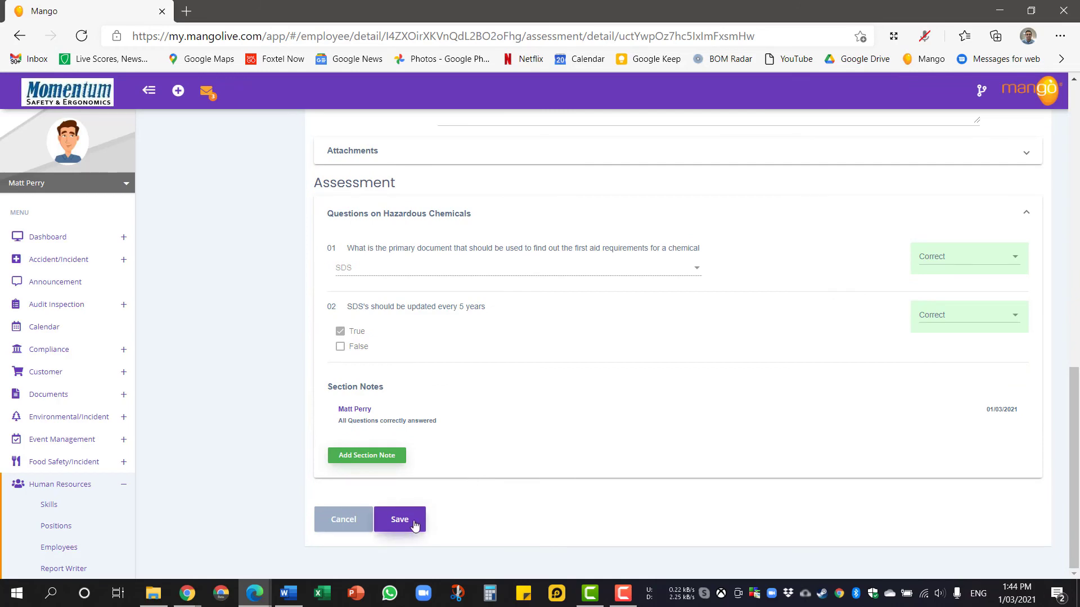
# Save the marked assessment, then close it off with an overall result of Competent.
pyautogui.click(415, 526)
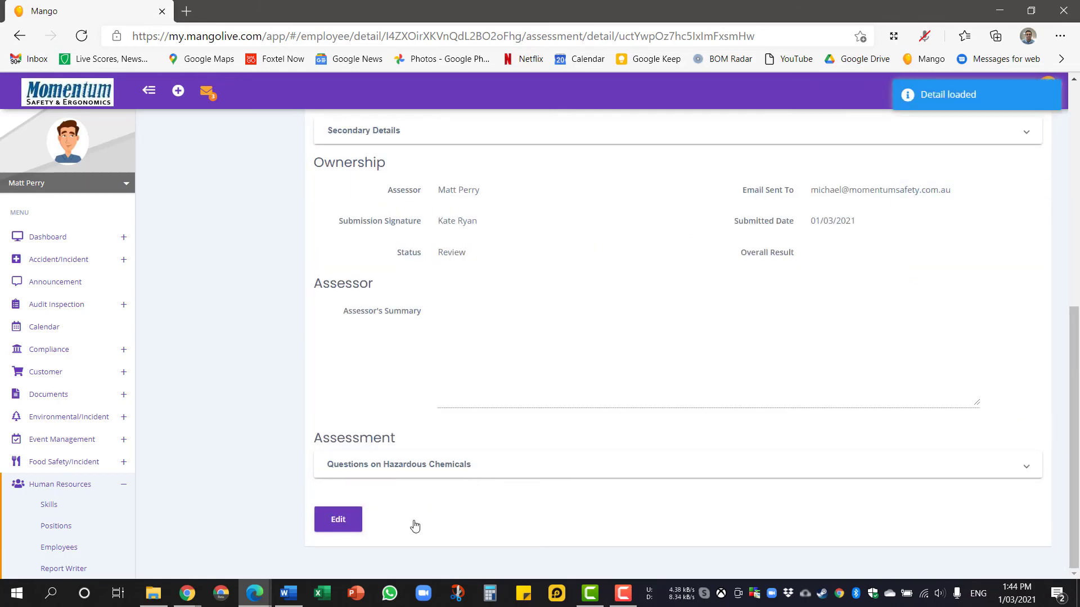
pyautogui.scroll(8, 415, 525)
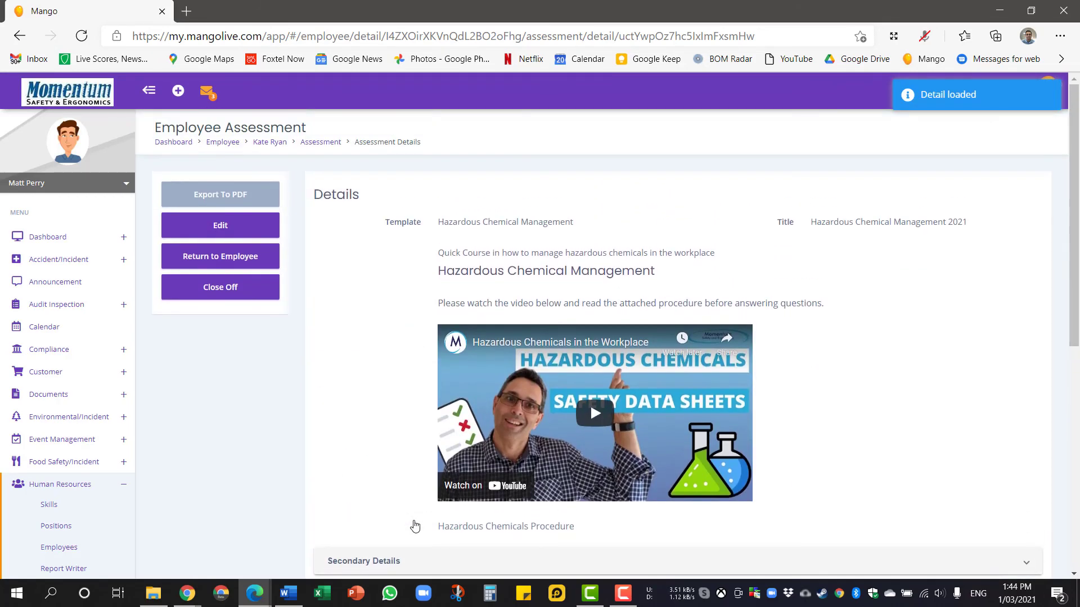
pyautogui.click(247, 297)
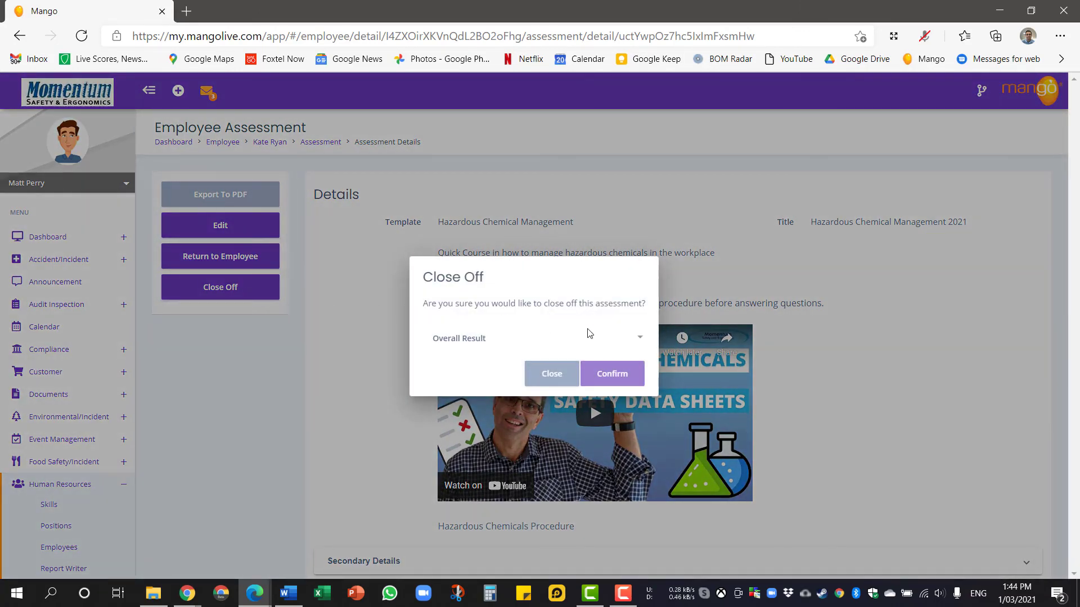
pyautogui.click(628, 341)
pyautogui.click(628, 340)
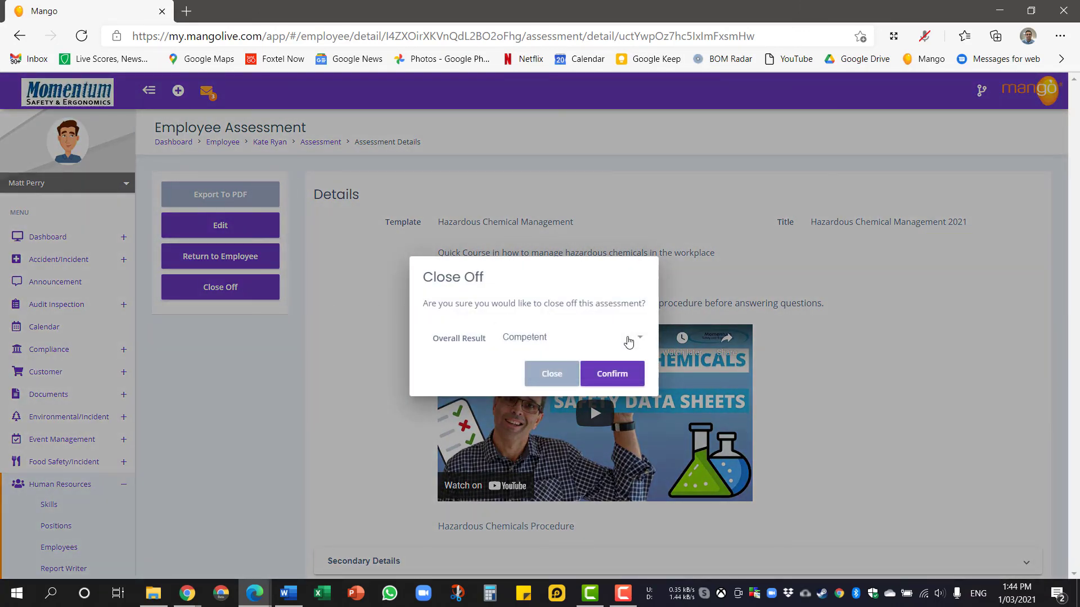
pyautogui.click(611, 373)
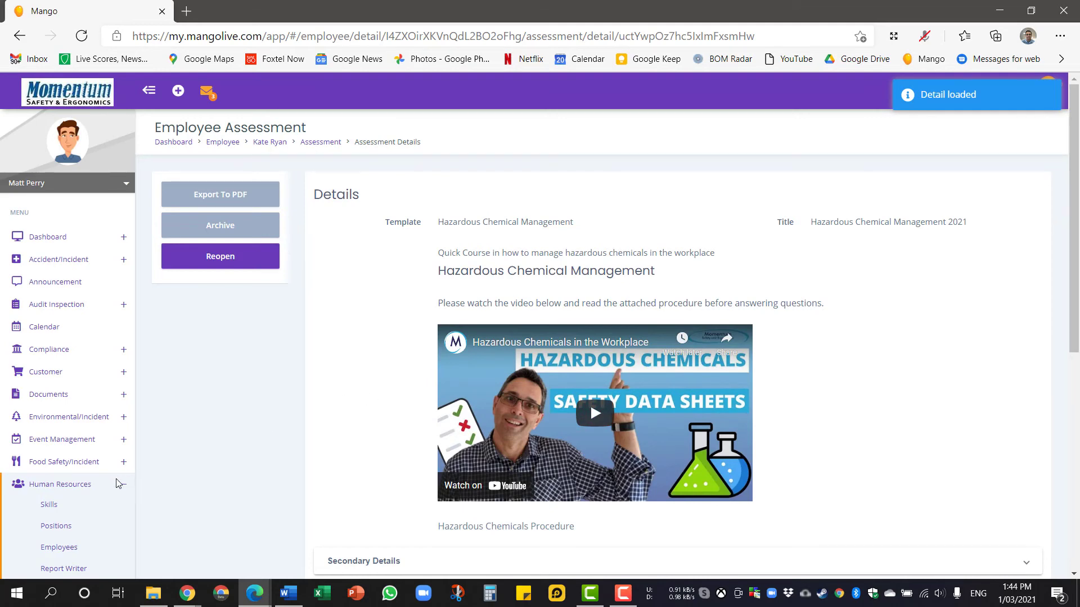
# Search the employee list for the employee and open their Assessments.
pyautogui.click(81, 547)
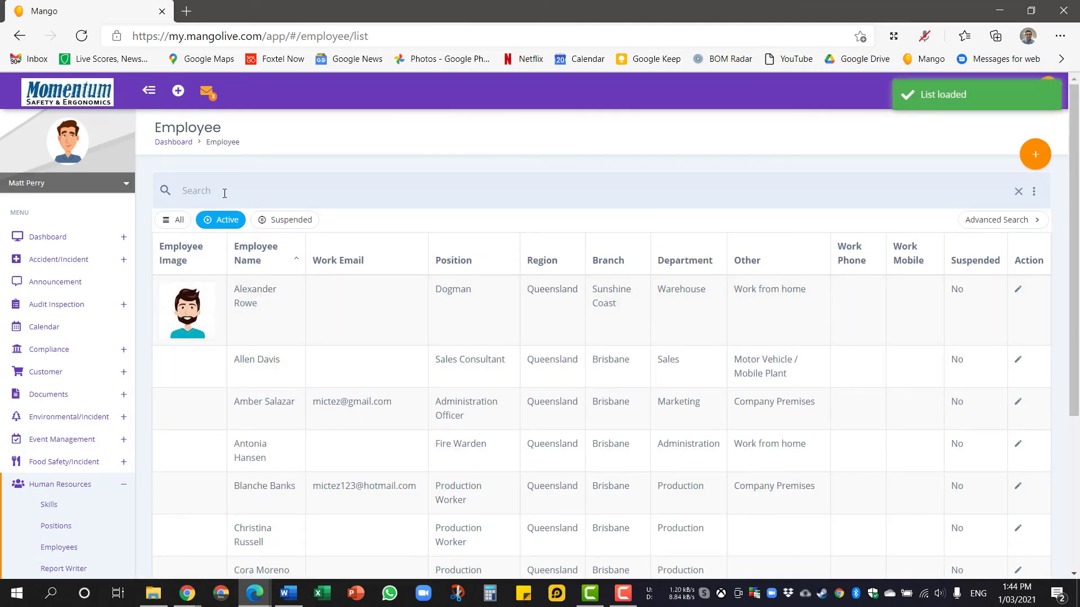
pyautogui.write('kate')
pyautogui.click(265, 281)
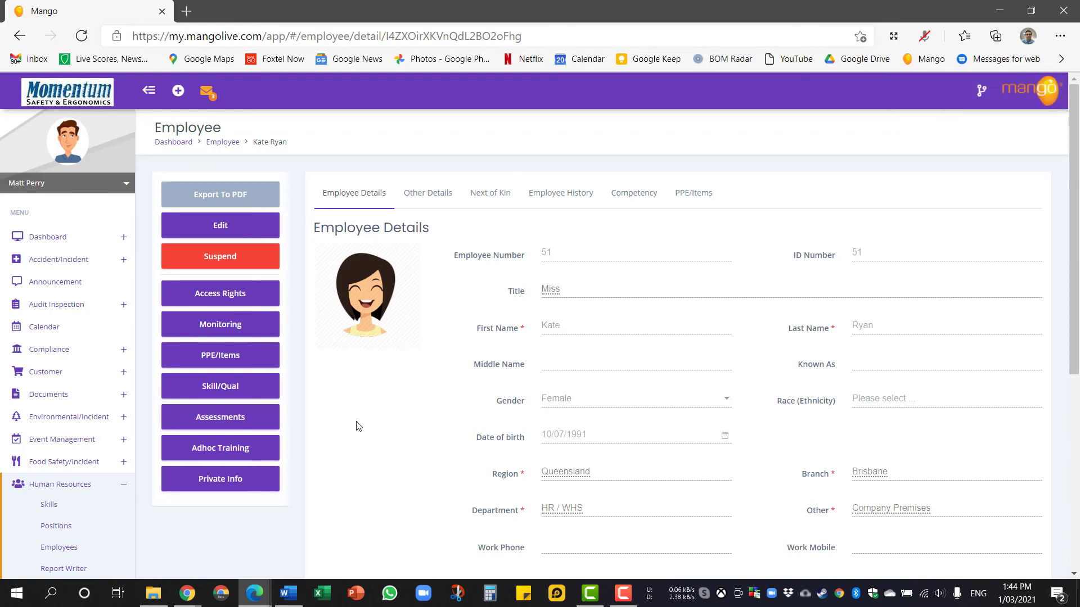
pyautogui.click(241, 419)
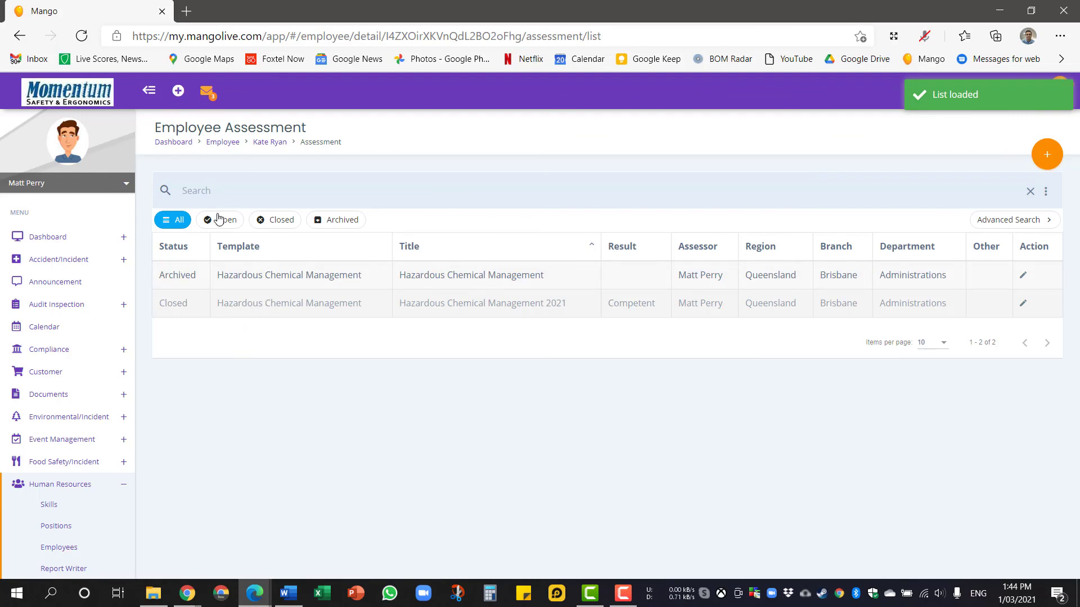
# Open the closed Hazardous Chemical Management 2021 assessment and expand its questions to review marks and note.
pyautogui.click(242, 311)
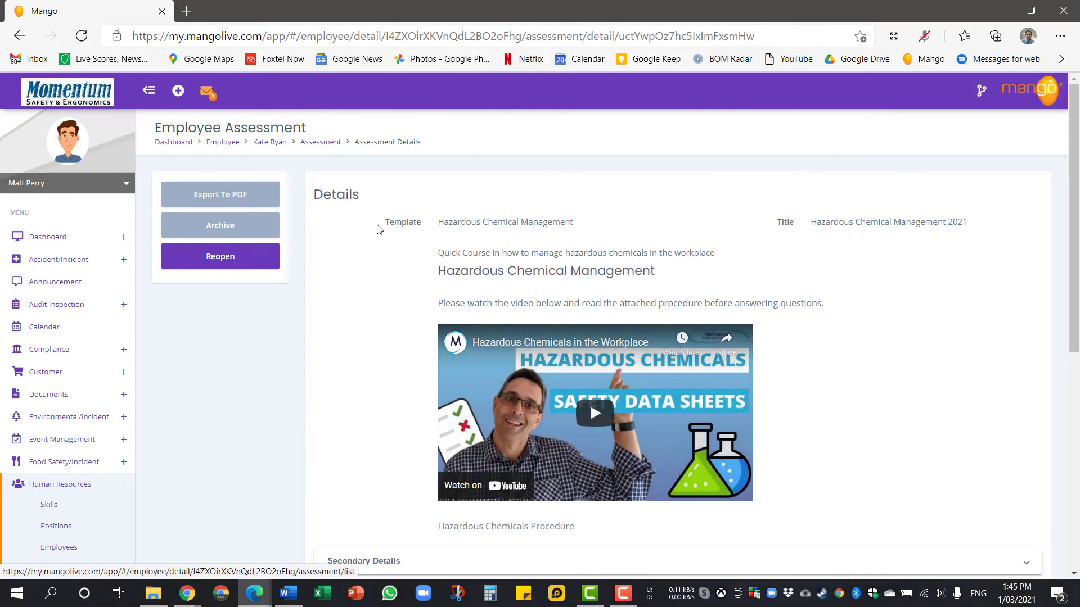
pyautogui.scroll(-4, 379, 230)
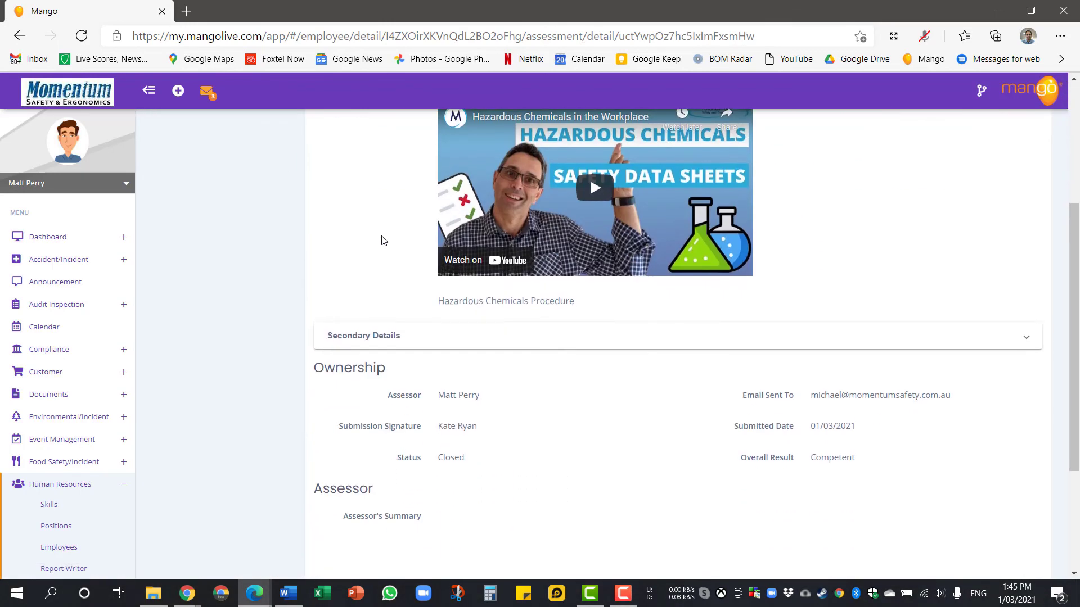
pyautogui.click(440, 333)
pyautogui.click(440, 336)
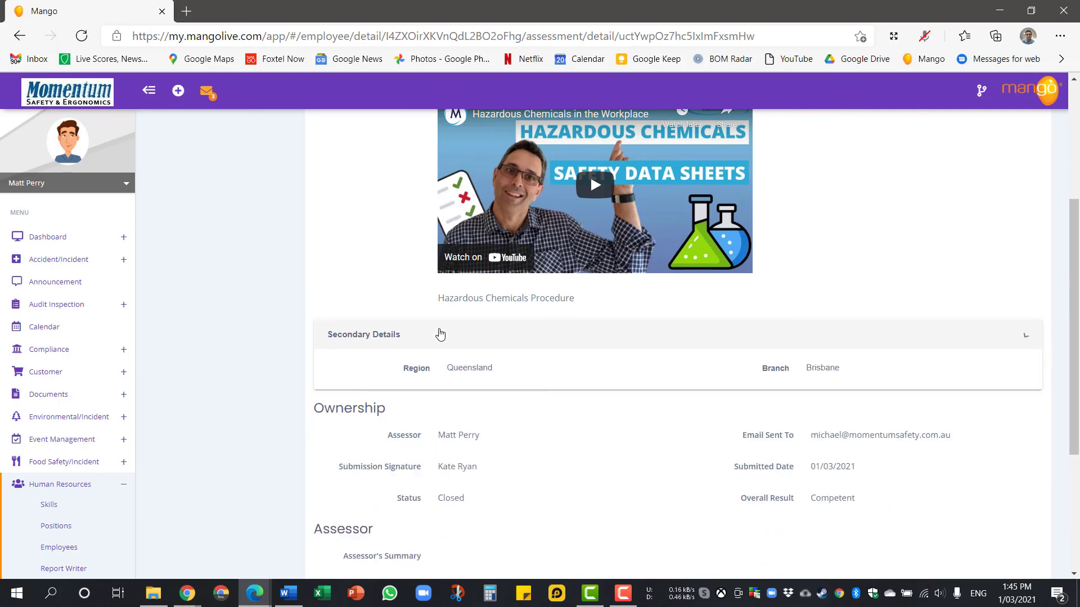
pyautogui.scroll(-3, 438, 333)
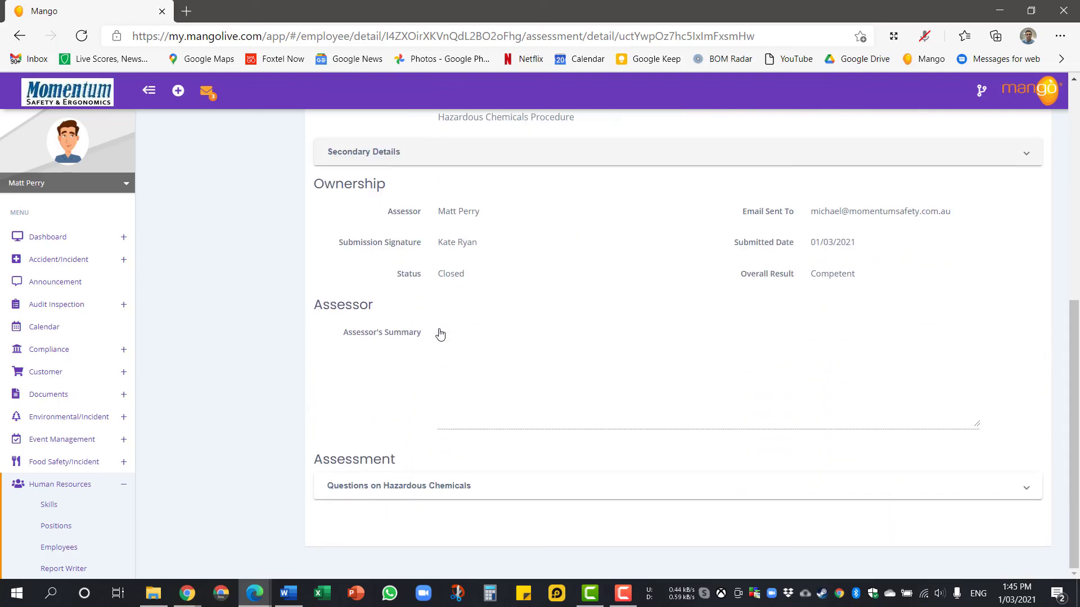
pyautogui.click(463, 486)
pyautogui.scroll(-4, 487, 471)
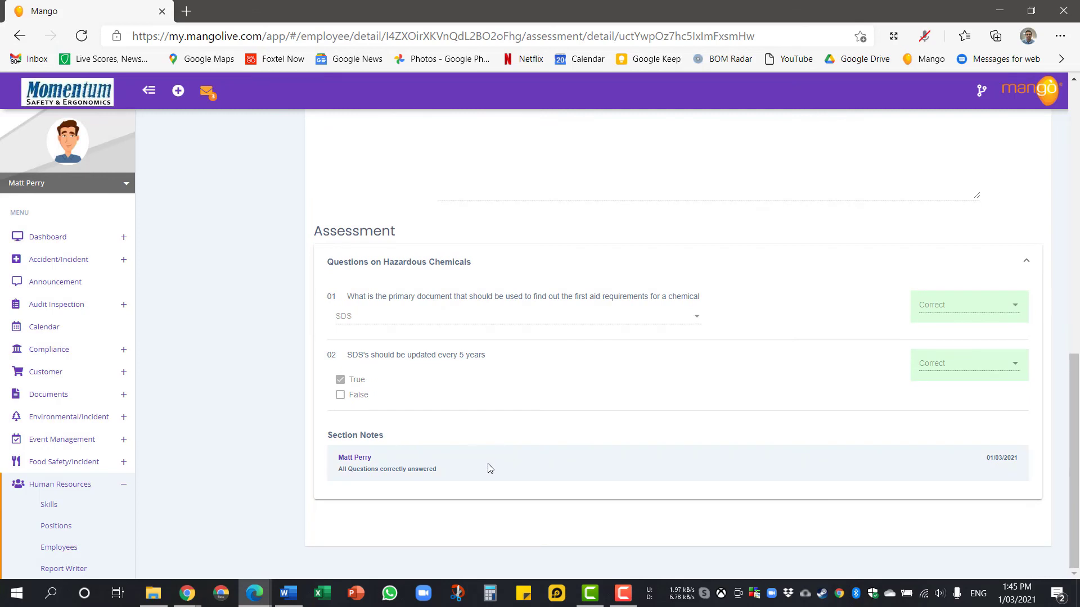